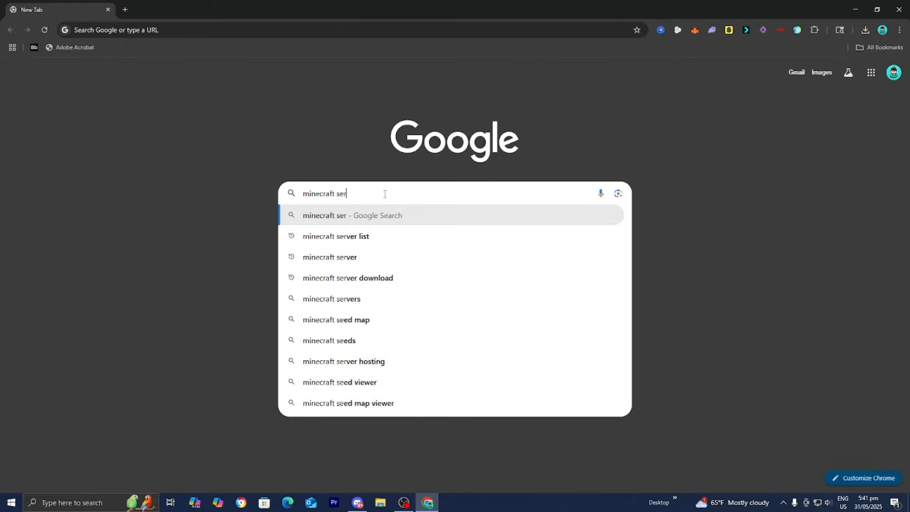
# Step: Search Google for minecraft server files and open the official Minecraft Server Download page
pyautogui.press('Return')
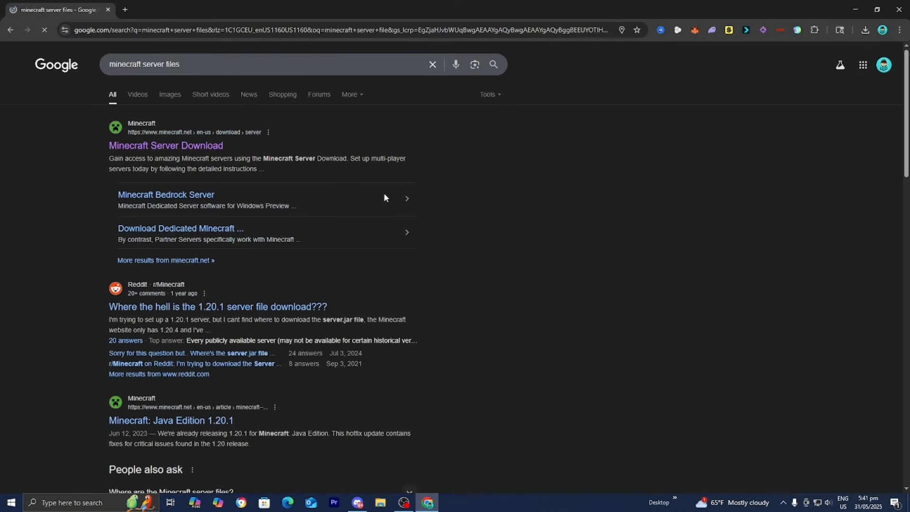
pyautogui.click(137, 147)
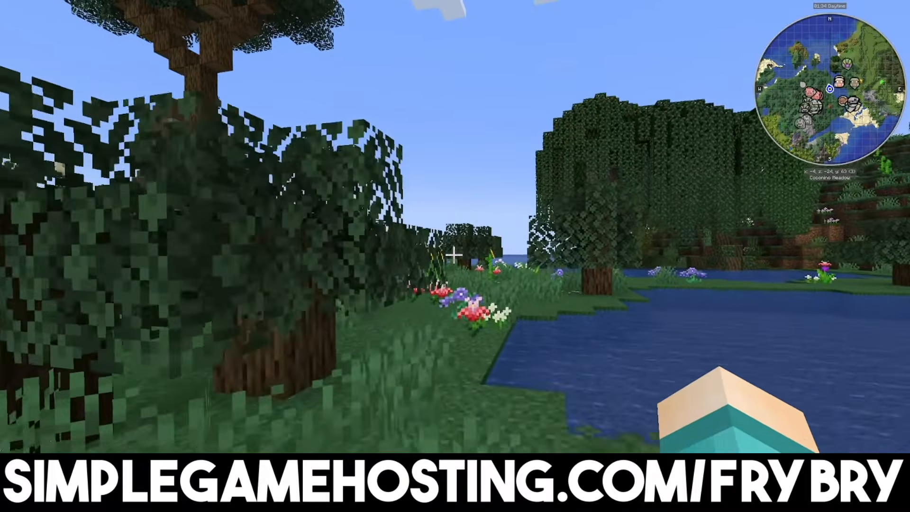
pyautogui.press('w')
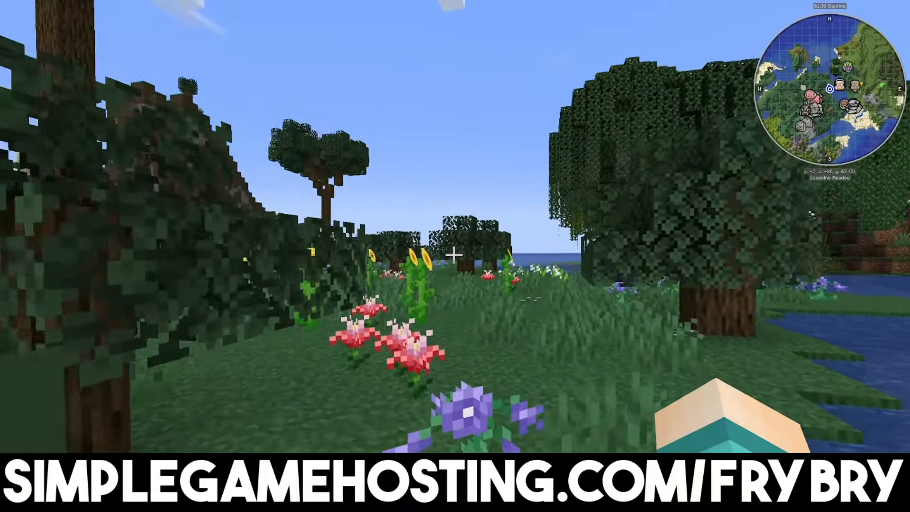
pyautogui.press('w')
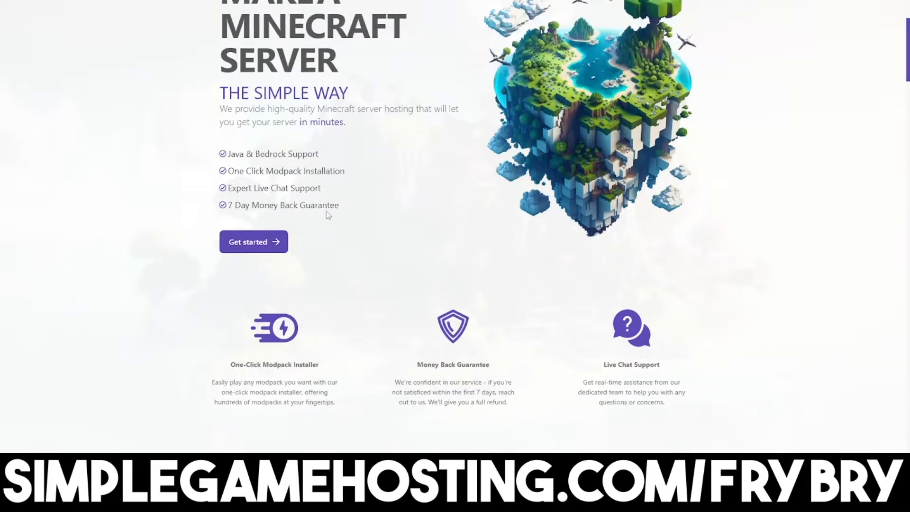
pyautogui.scroll(-5, 334, 216)
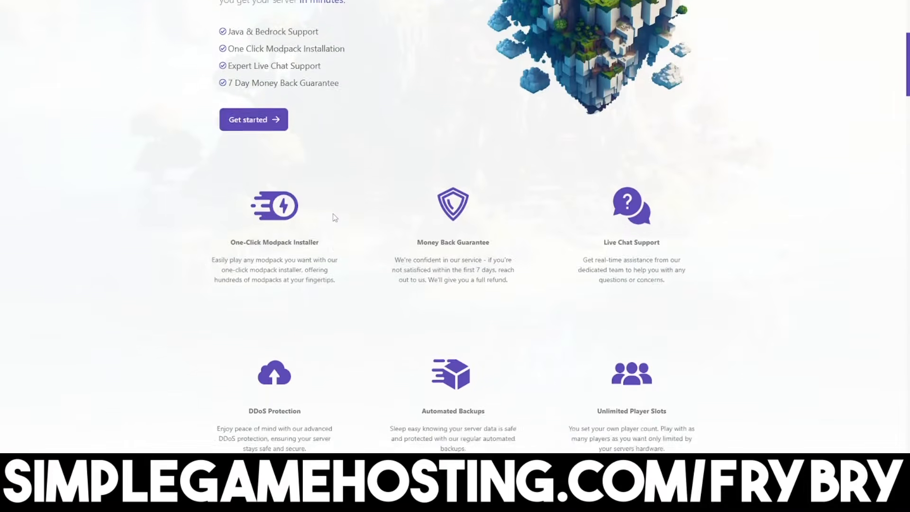
pyautogui.scroll(-5, 334, 217)
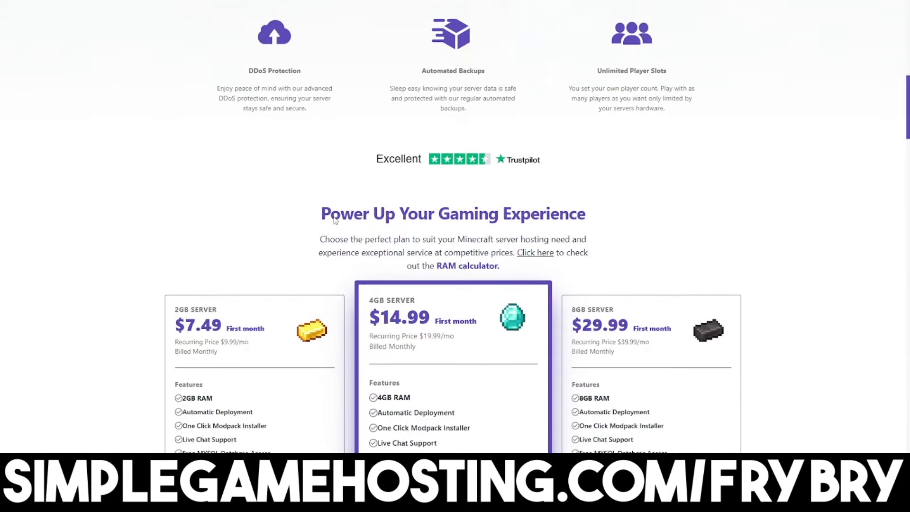
pyautogui.scroll(-2, 135, 239)
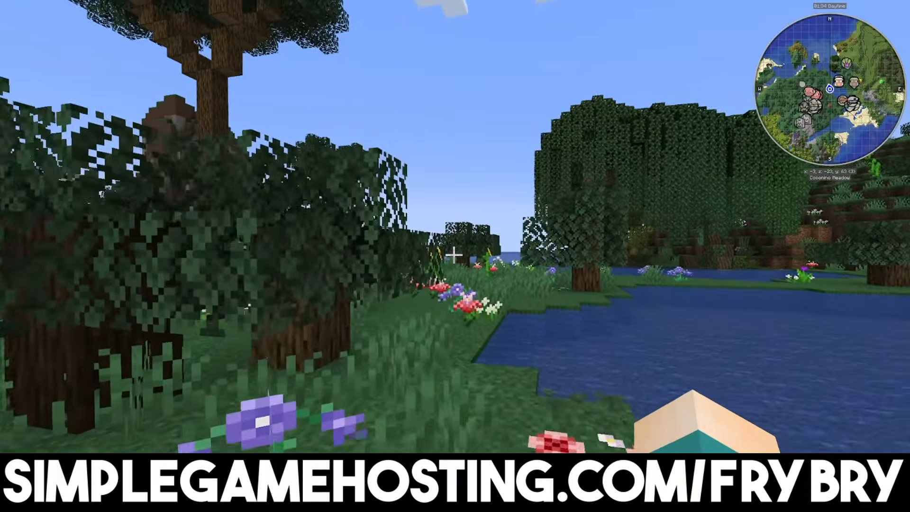
pyautogui.press('w')
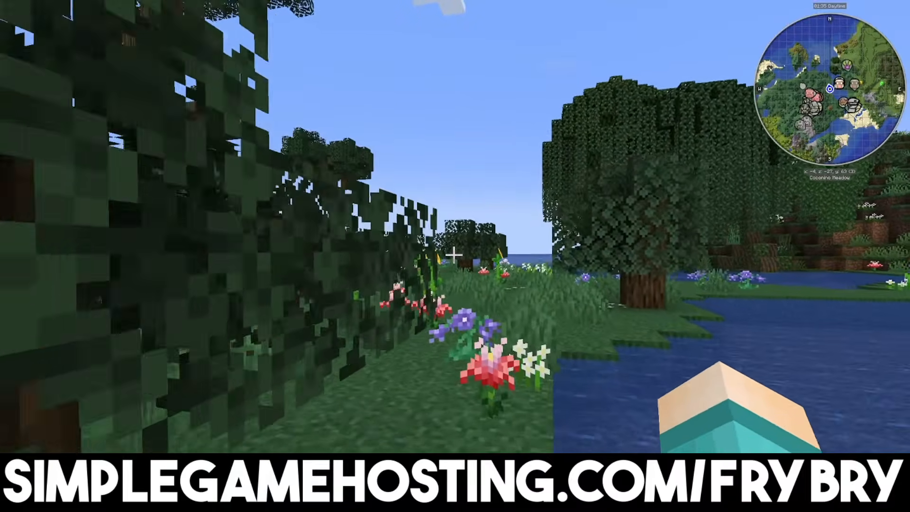
pyautogui.press('w')
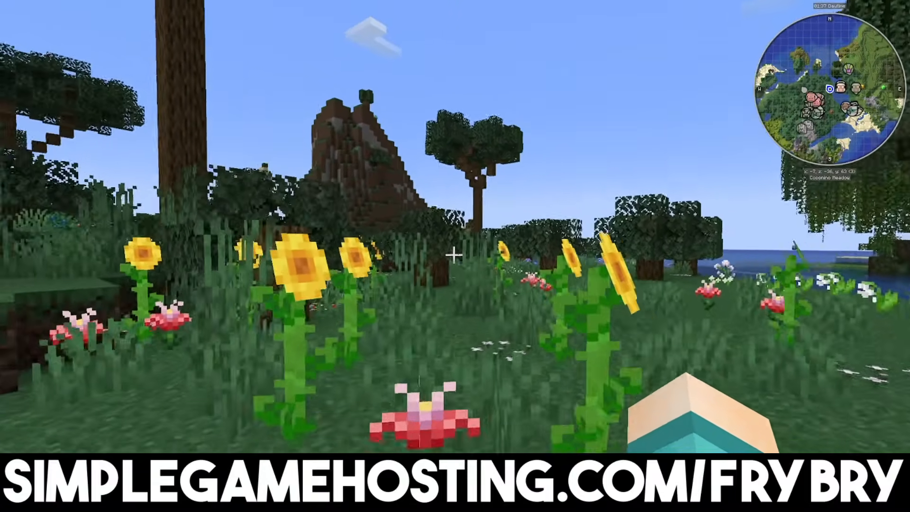
pyautogui.press('w')
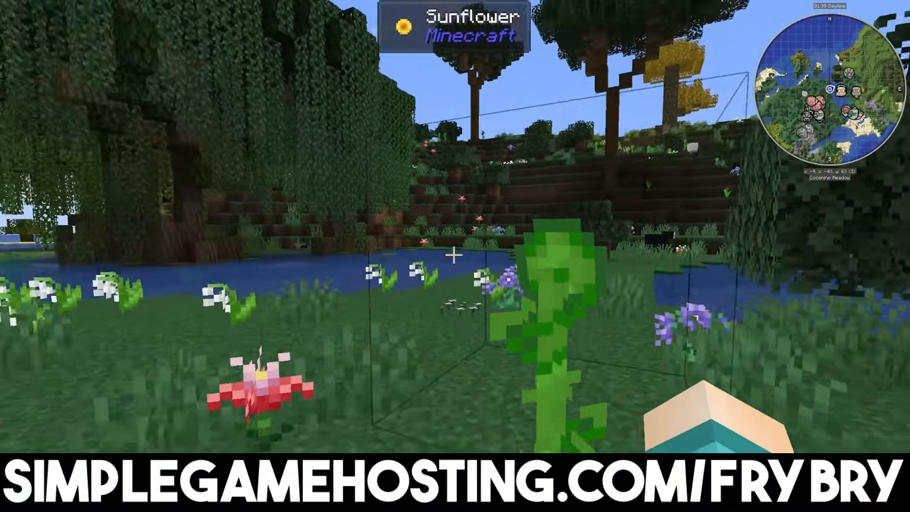
pyautogui.press('w')
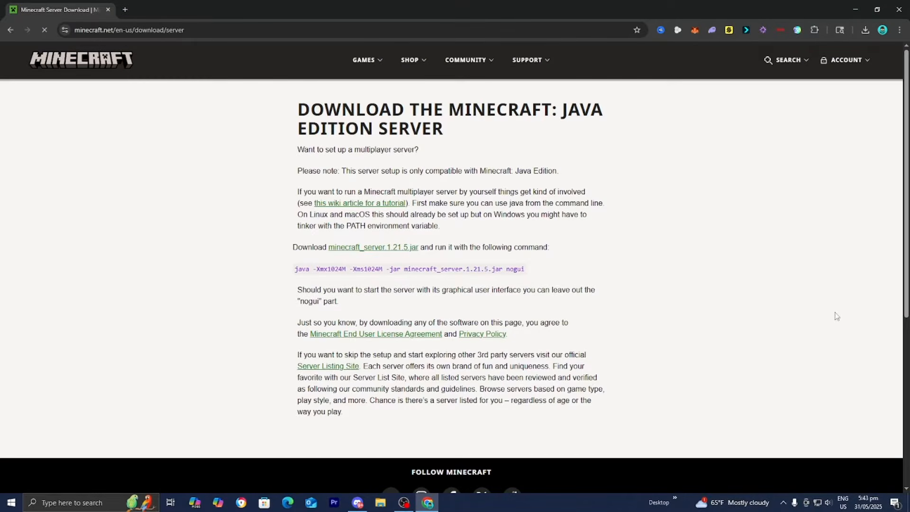
# Step: Download minecraft_server.1.21.5.jar and place the downloaded server jar in an empty area of the desktop
pyautogui.click(390, 251)
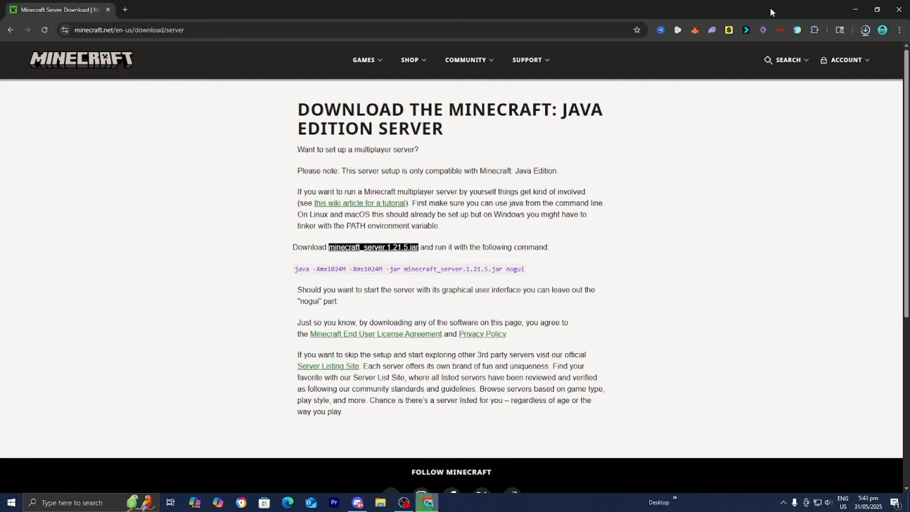
pyautogui.moveTo(766, 5); pyautogui.dragTo(707, 252)
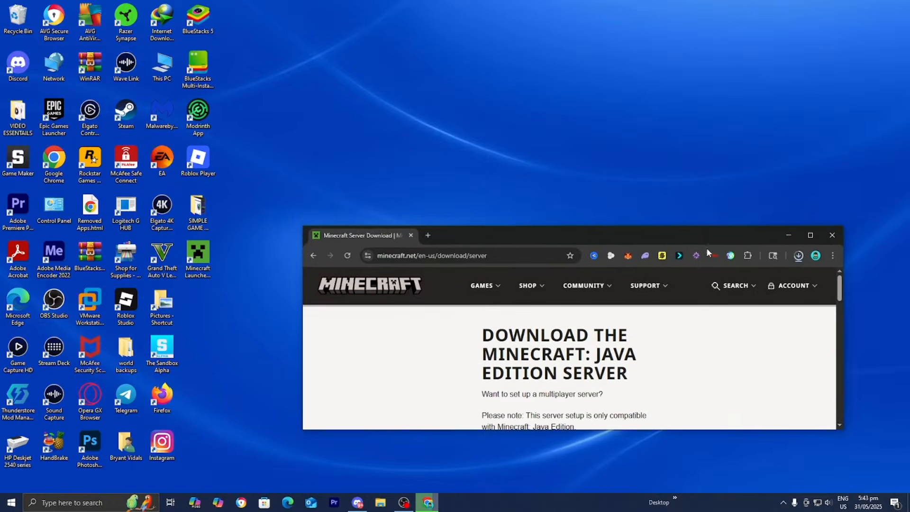
pyautogui.click(800, 257)
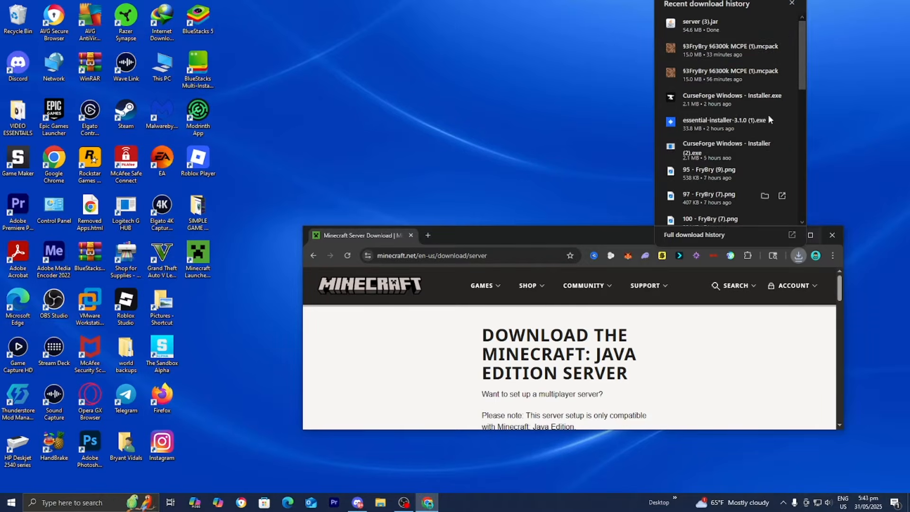
pyautogui.moveTo(722, 27); pyautogui.dragTo(524, 171)
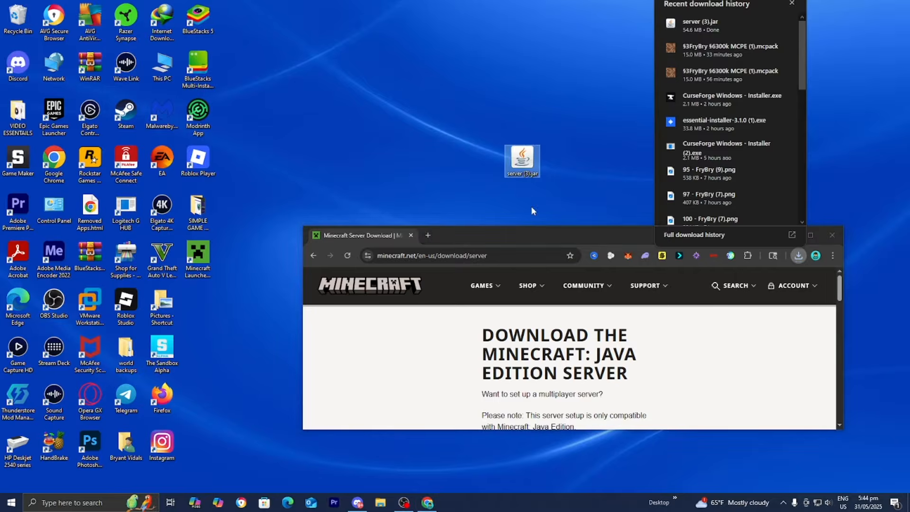
pyautogui.click(532, 210)
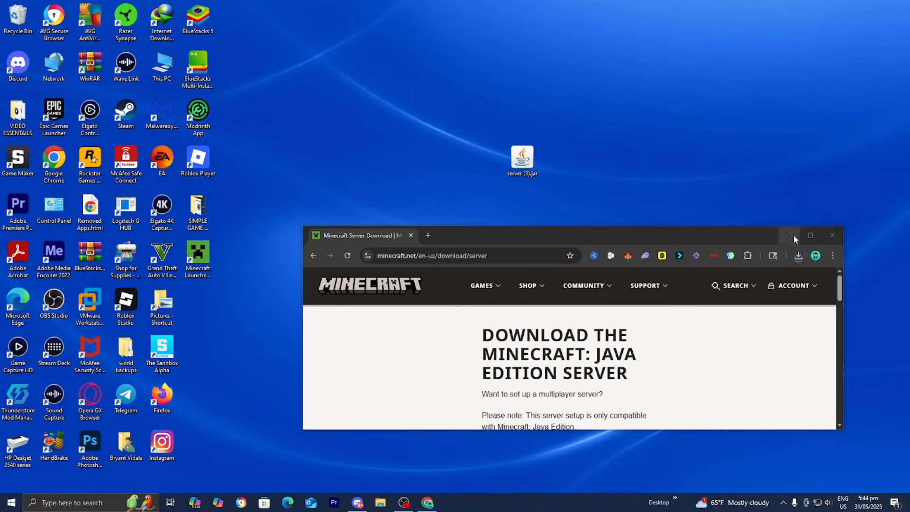
pyautogui.click(794, 236)
pyautogui.moveTo(527, 176); pyautogui.dragTo(524, 227)
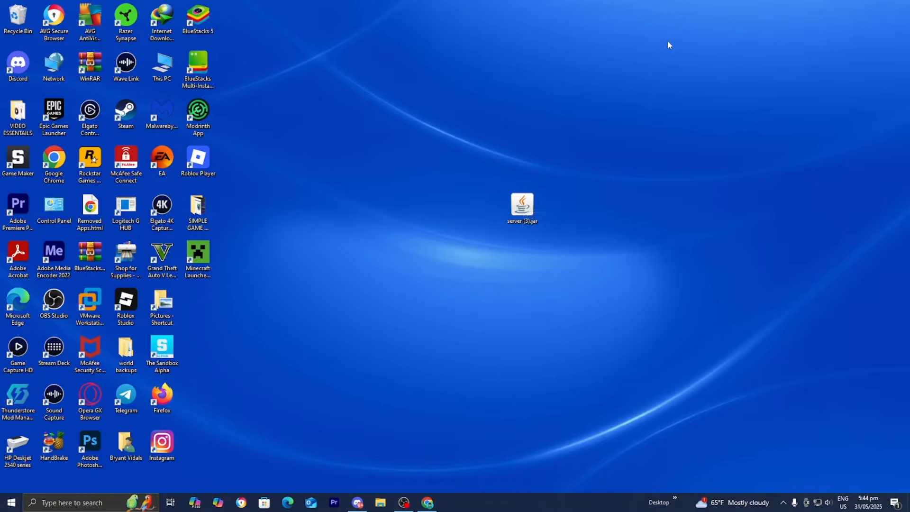
# Step: Create a new folder on the desktop named 2025 server pc
pyautogui.rightClick(423, 153)
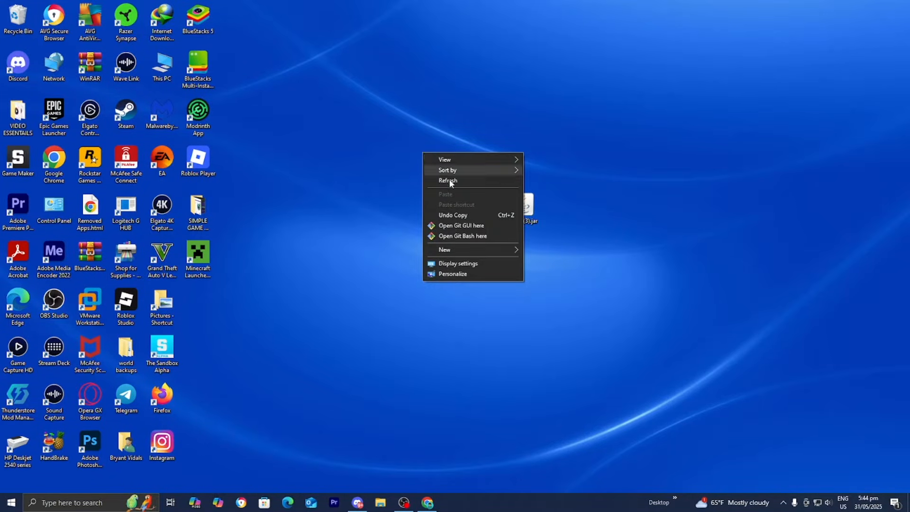
pyautogui.moveTo(458, 250)
pyautogui.click(566, 252)
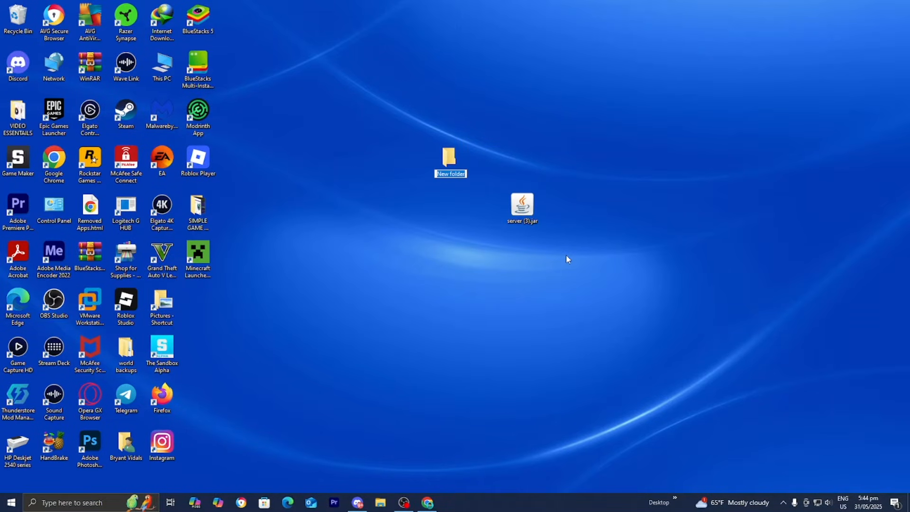
pyautogui.write('2025 server pc')
pyautogui.press('Return')
# Step: Move the server jar into the 2025 server pc folder and open that folder
pyautogui.keyDown('ctrl'); pyautogui.click(522, 208); pyautogui.keyUp('ctrl')
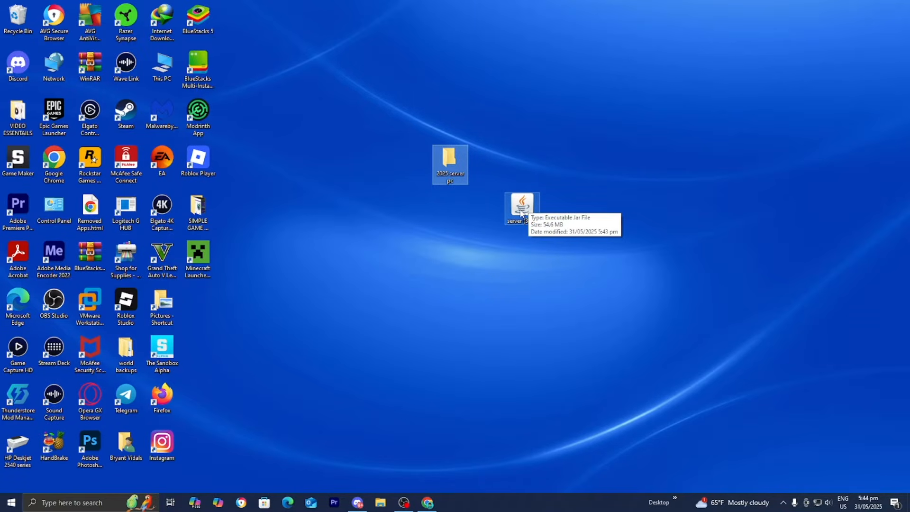
pyautogui.moveTo(514, 212); pyautogui.dragTo(496, 220)
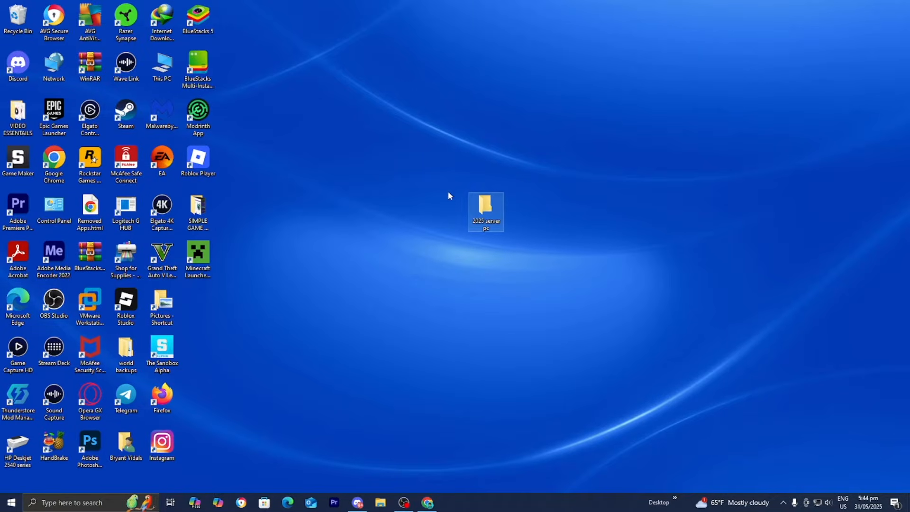
pyautogui.doubleClick(486, 208)
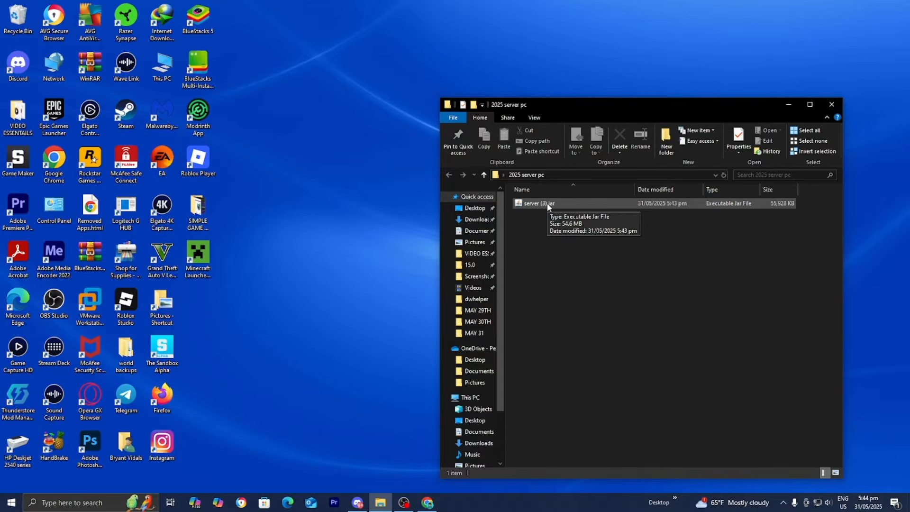
# Step: Switch to Chrome, search for java download in a new tab, and open Oracle's Java Downloads page
pyautogui.click(428, 503)
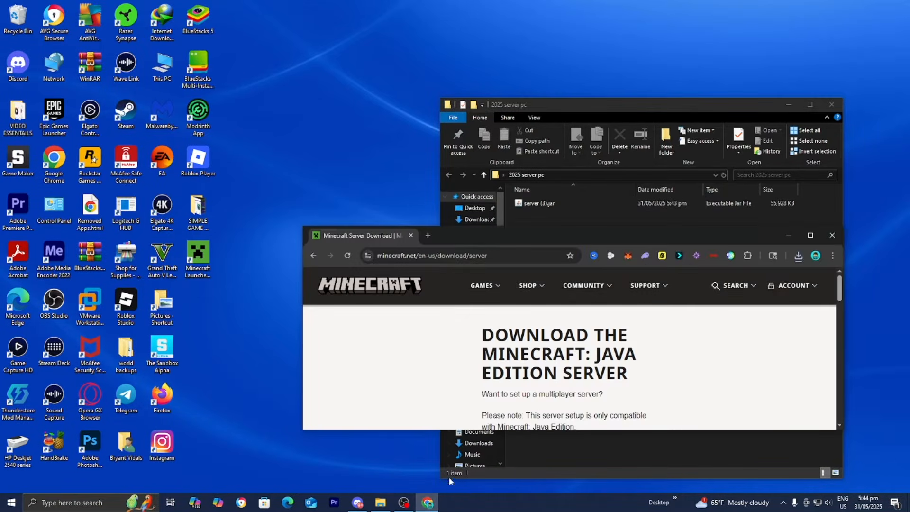
pyautogui.click(815, 238)
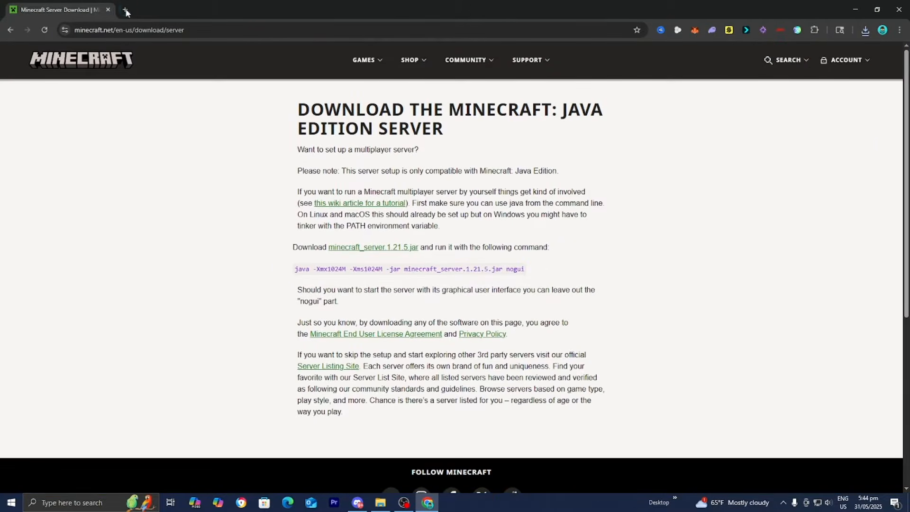
pyautogui.click(126, 12)
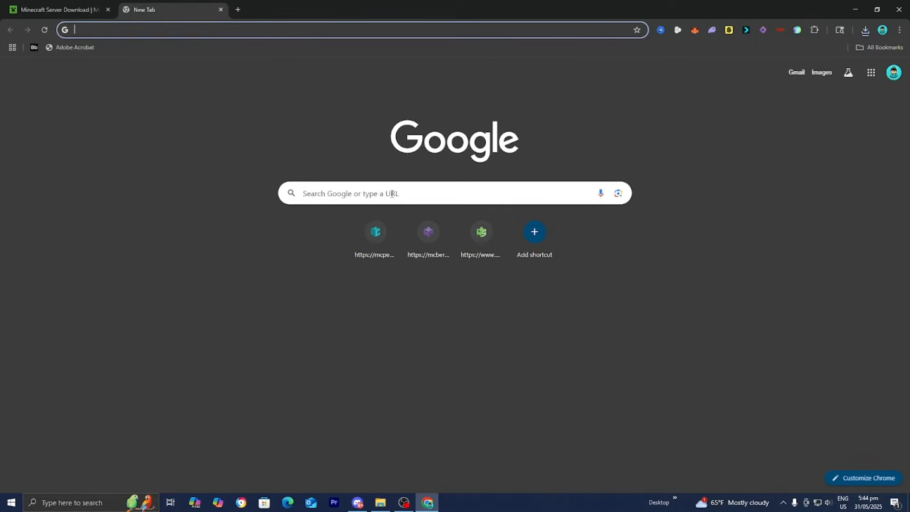
pyautogui.click(392, 193)
pyautogui.click(521, 278)
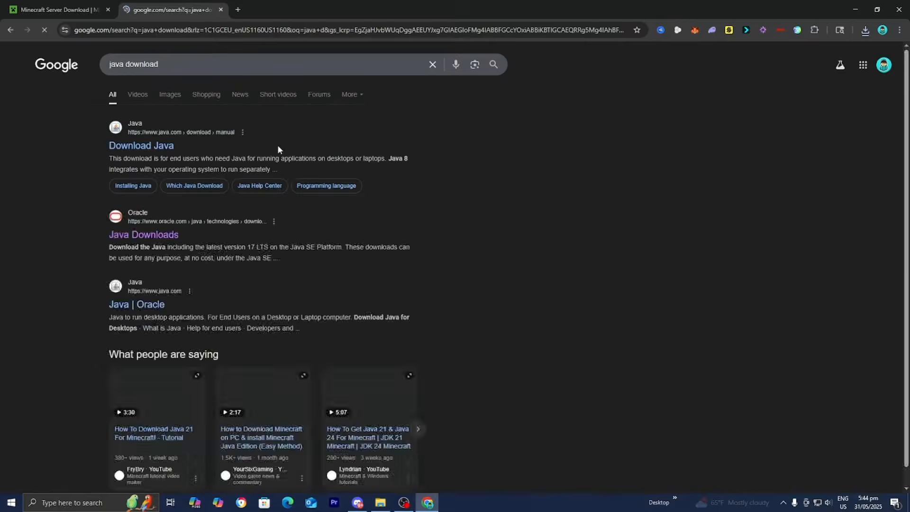
pyautogui.click(170, 235)
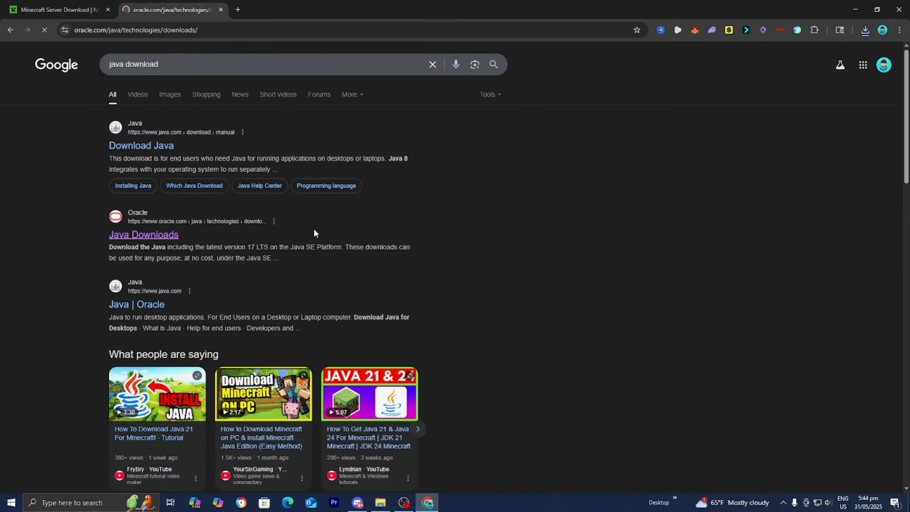
# Step: Show the JDK 21 downloads for Windows and locate the x64 Installer entry
pyautogui.scroll(-3, 318, 235)
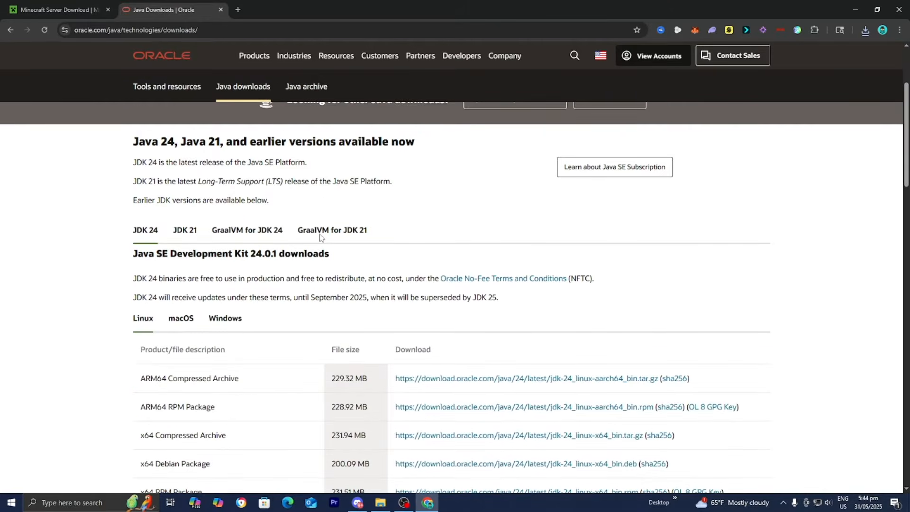
pyautogui.scroll(-2, 319, 239)
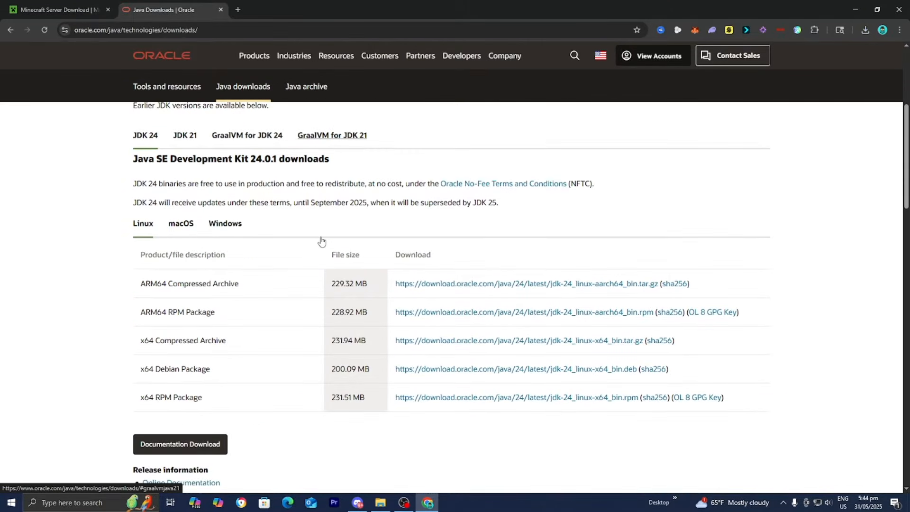
pyautogui.scroll(1, 319, 242)
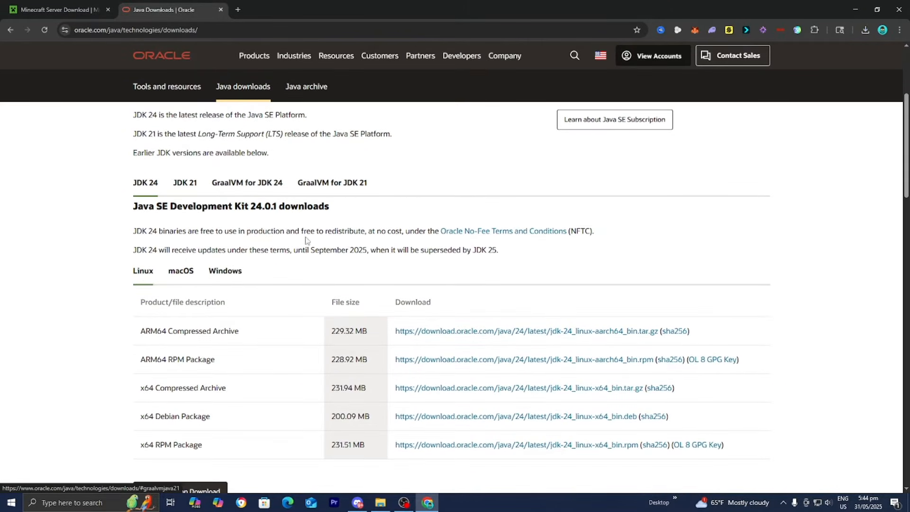
pyautogui.click(190, 185)
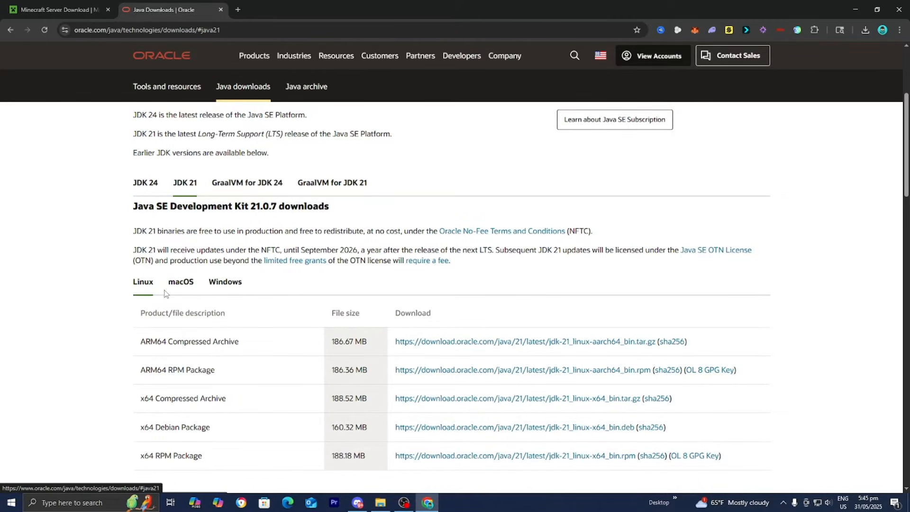
pyautogui.click(226, 282)
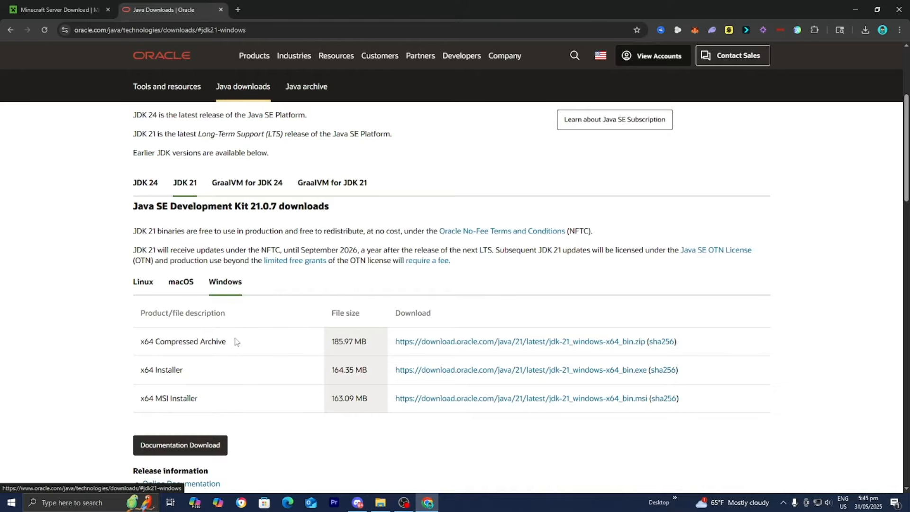
pyautogui.moveTo(183, 370); pyautogui.dragTo(129, 373)
pyautogui.tripleClick(155, 370)
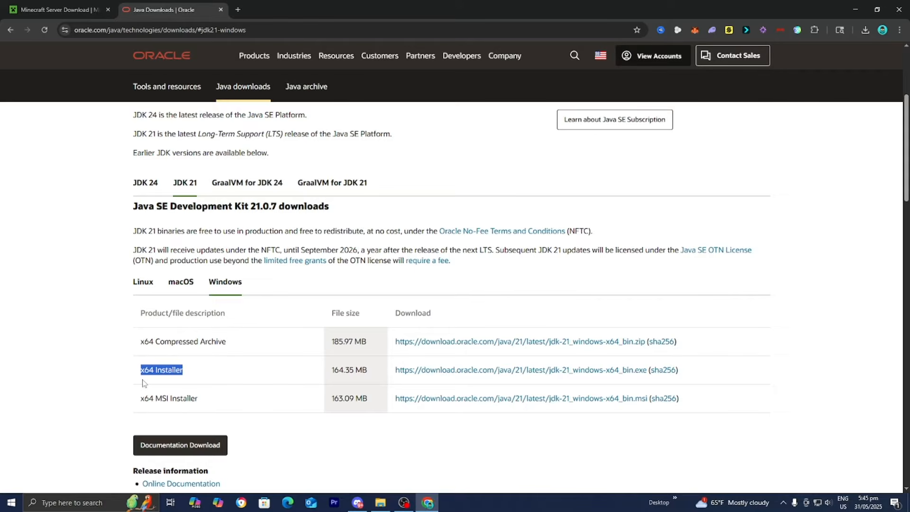
pyautogui.click(279, 345)
# Step: Return to the 2025 server pc folder in File Explorer and run the server jar to generate the server files
pyautogui.click(856, 9)
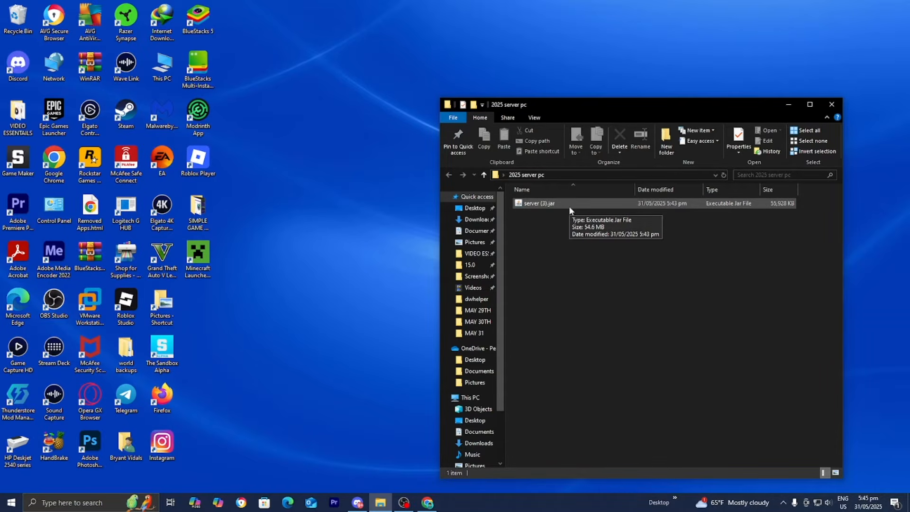
pyautogui.doubleClick(569, 207)
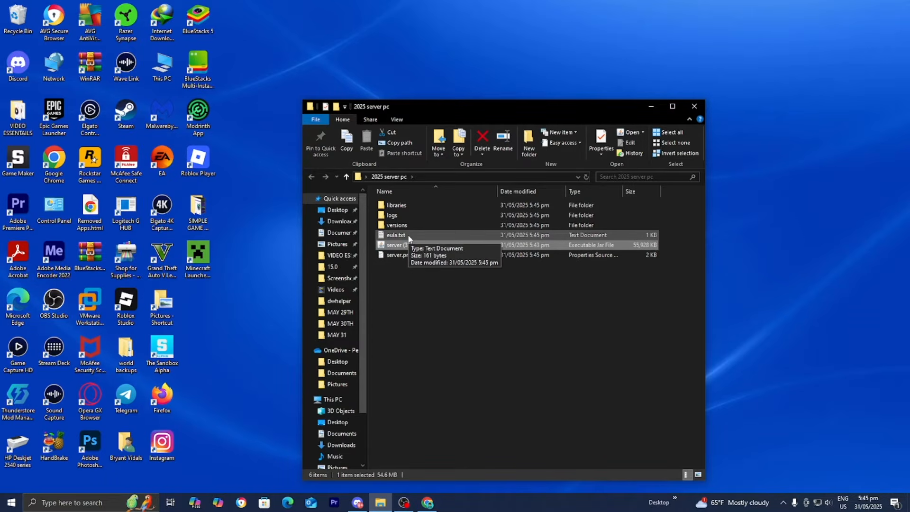
# Step: Accept the EULA by setting eula=true in eula.txt, then save and close the file
pyautogui.doubleClick(409, 236)
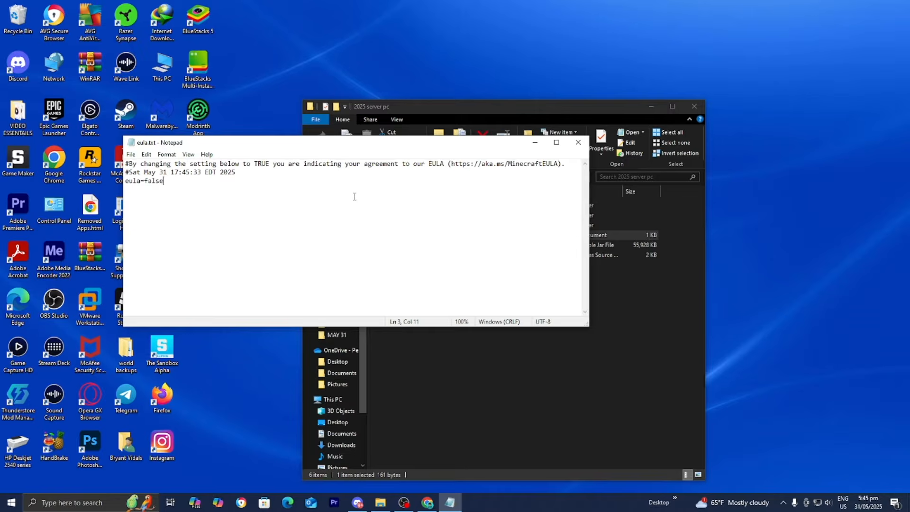
pyautogui.press('BackSpace')
pyautogui.press('BackSpace')
pyautogui.press('BackSpace')
pyautogui.press('BackSpace')
pyautogui.press('BackSpace')
pyautogui.write('t')
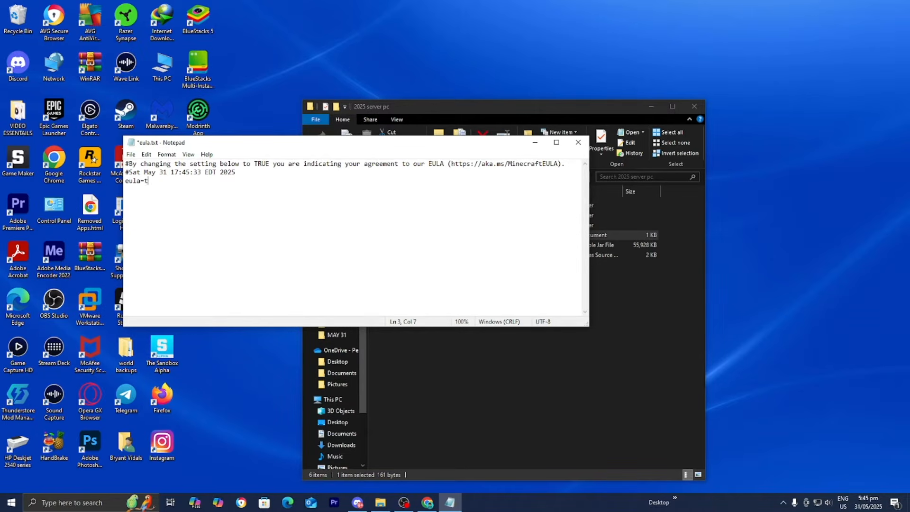
pyautogui.write('rue')
pyautogui.click(131, 155)
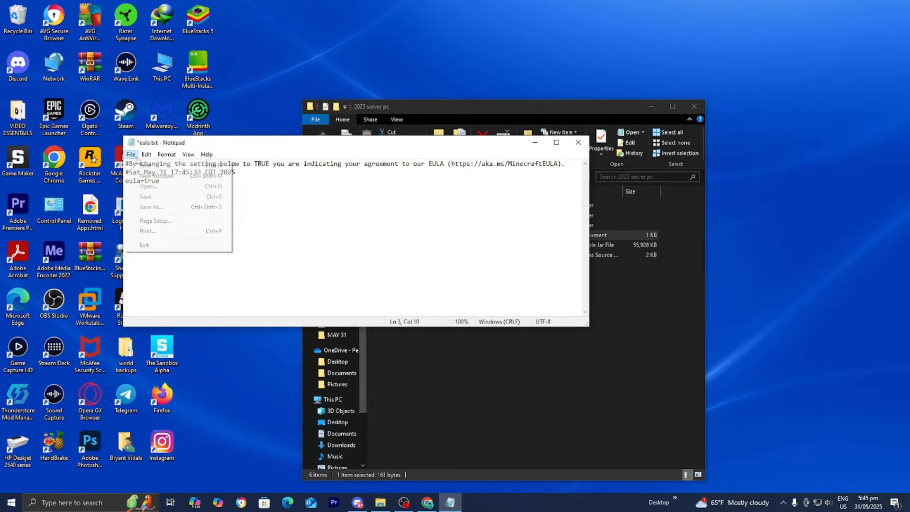
pyautogui.click(147, 196)
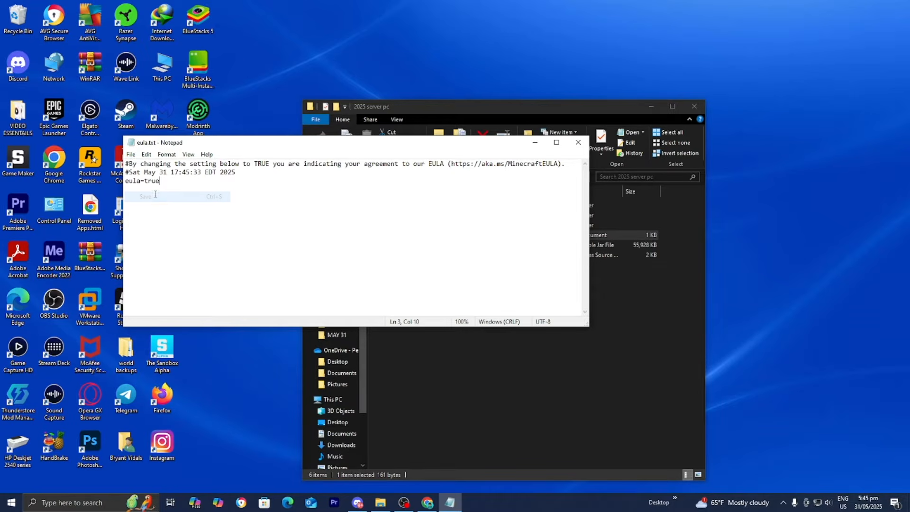
pyautogui.click(579, 145)
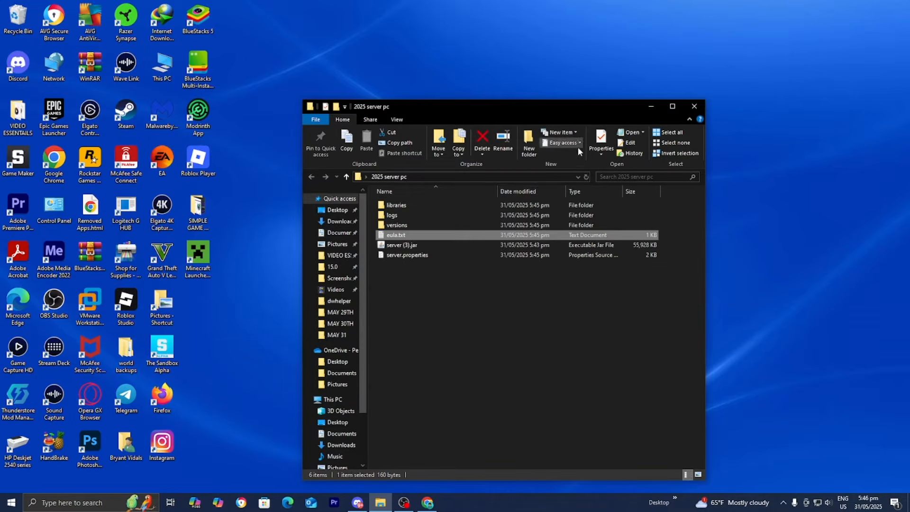
# Step: Open server.properties and review its settings, such as allow-flight, difficulty, gamemode and max-players
pyautogui.doubleClick(458, 254)
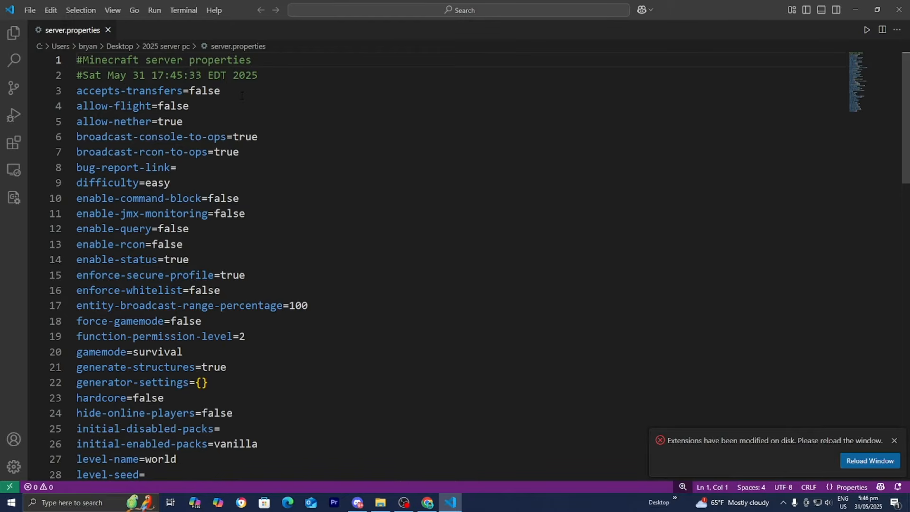
pyautogui.click(242, 95)
pyautogui.scroll(-4, 278, 231)
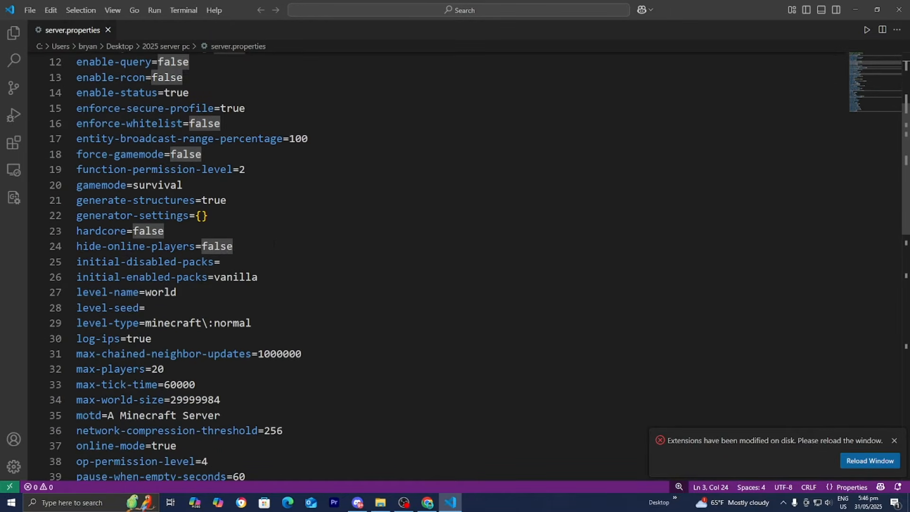
pyautogui.scroll(4, 274, 243)
pyautogui.click(159, 183)
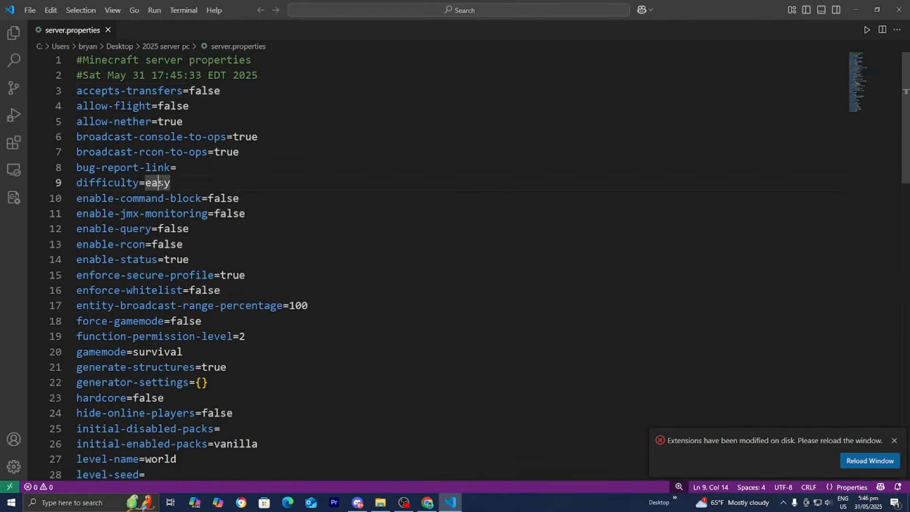
pyautogui.click(170, 107)
pyautogui.scroll(-20, 219, 190)
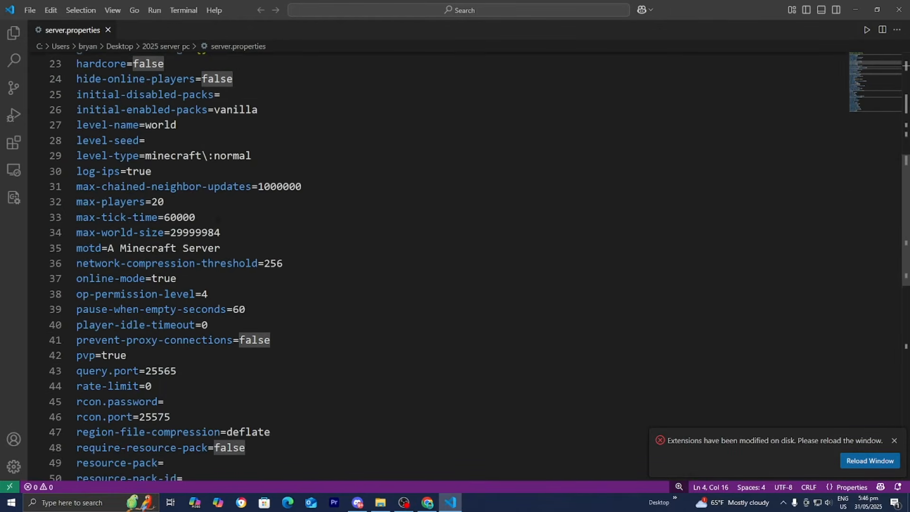
pyautogui.scroll(6, 220, 260)
pyautogui.scroll(6, 220, 260)
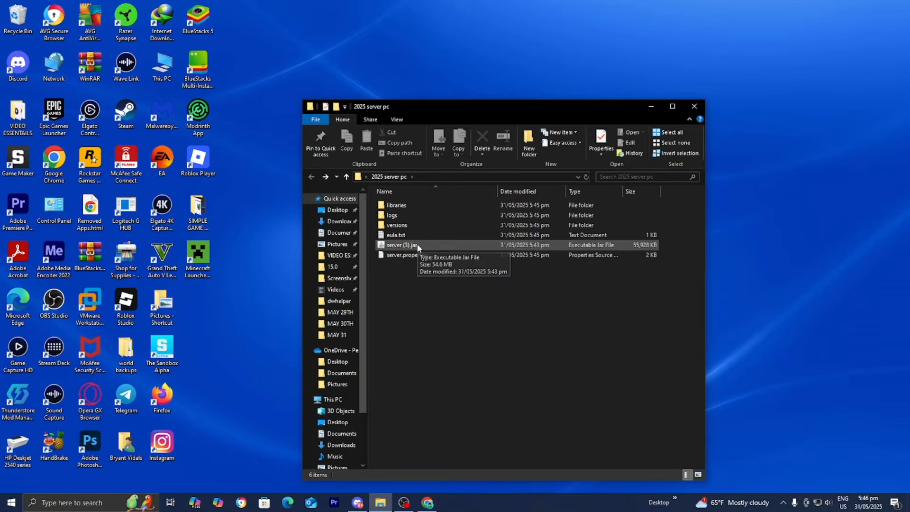
# Step: Run server (3).jar from the 2025 server pc folder to start the server, and focus its console command line
pyautogui.doubleClick(427, 245)
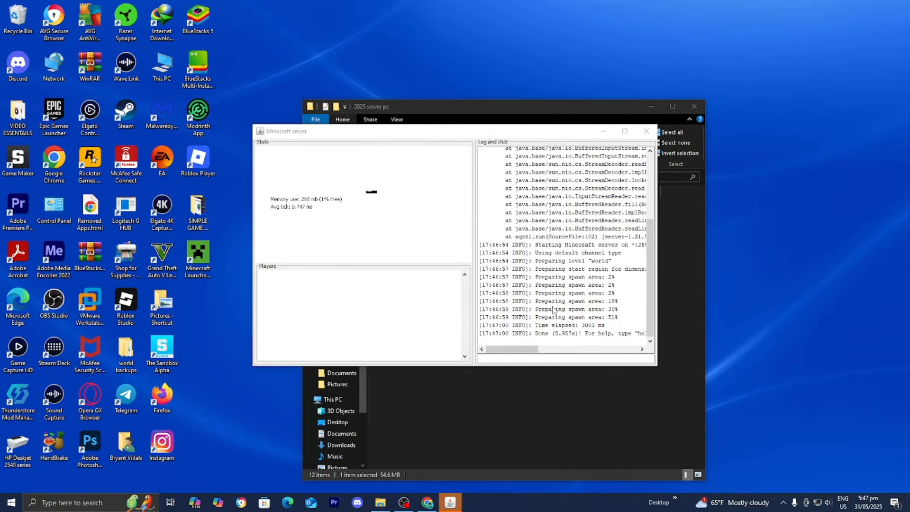
pyautogui.click(516, 358)
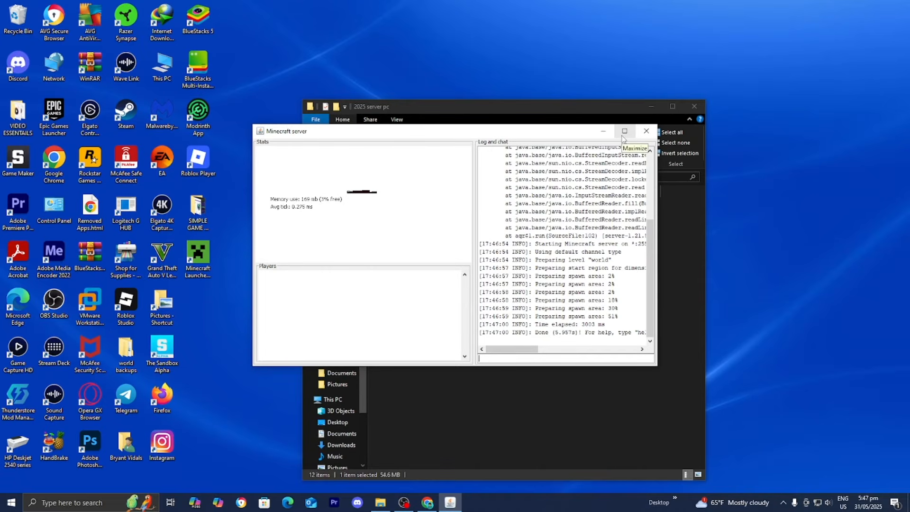
# Step: Open the Minecraft Launcher, choose the Latest release 1.21.5 installation for Java Edition, and launch the game
pyautogui.click(71, 502)
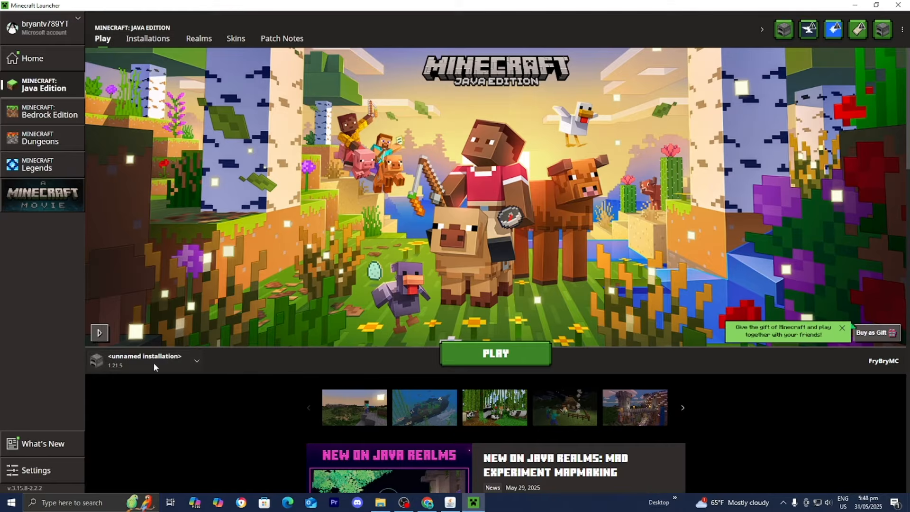
pyautogui.click(152, 361)
pyautogui.scroll(-3, 135, 311)
pyautogui.click(139, 332)
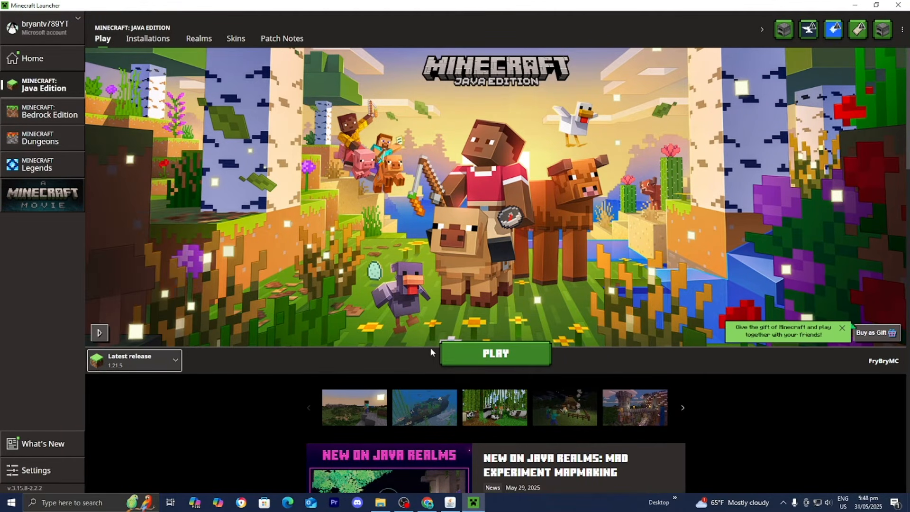
pyautogui.click(508, 359)
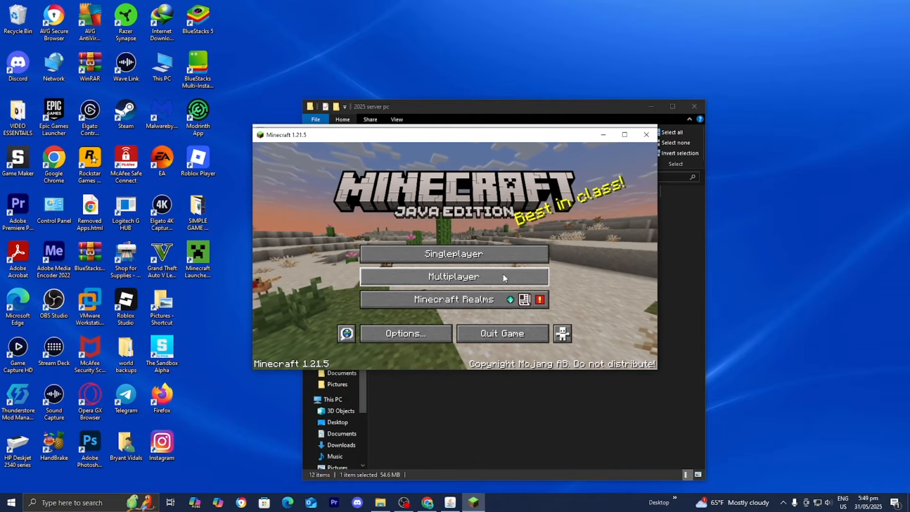
# Step: Add a multiplayer server with the address localhost, keeping the name Minecraft Server
pyautogui.click(504, 278)
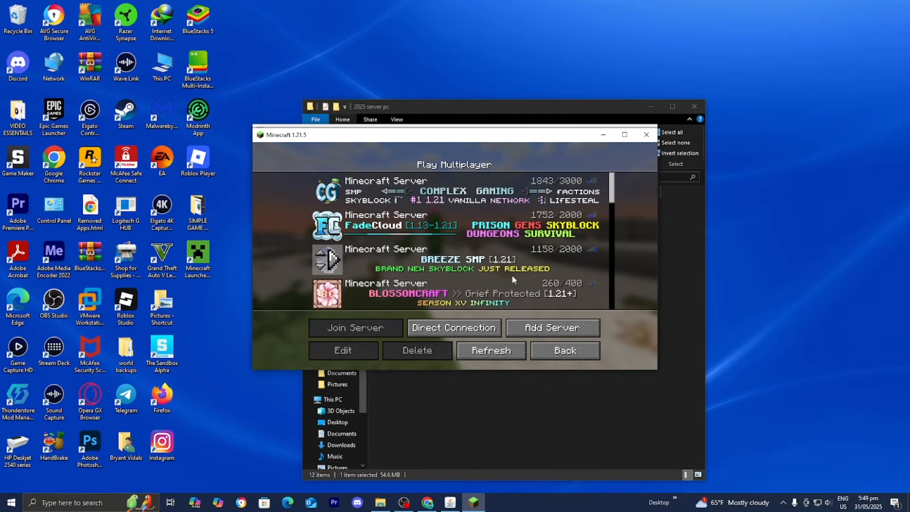
pyautogui.click(560, 322)
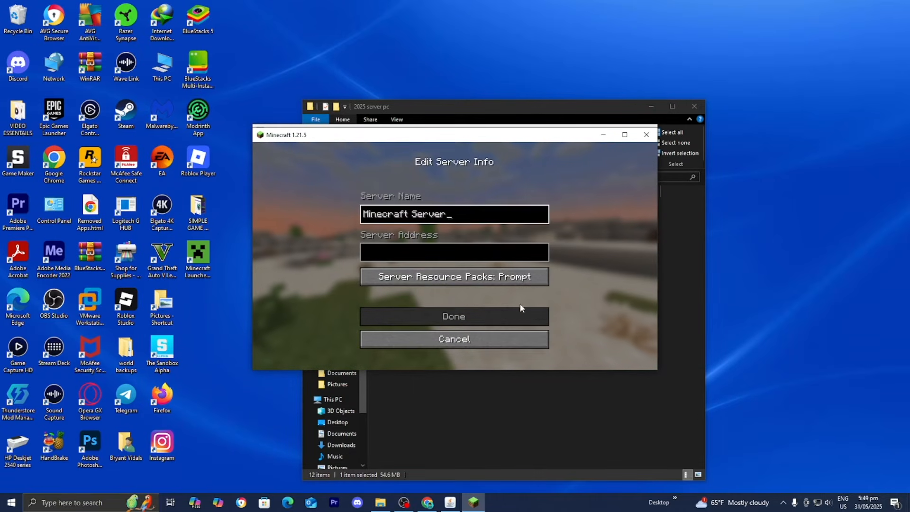
pyautogui.click(463, 257)
pyautogui.write('local')
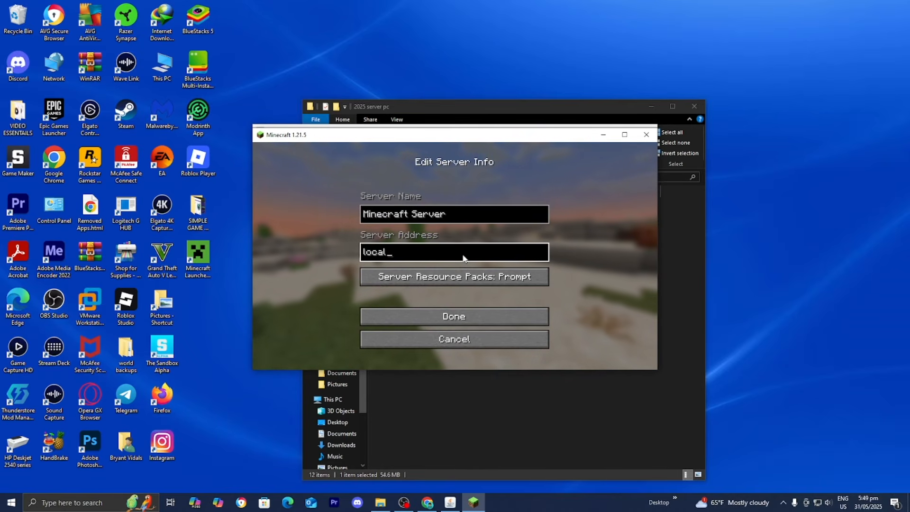
pyautogui.write('host')
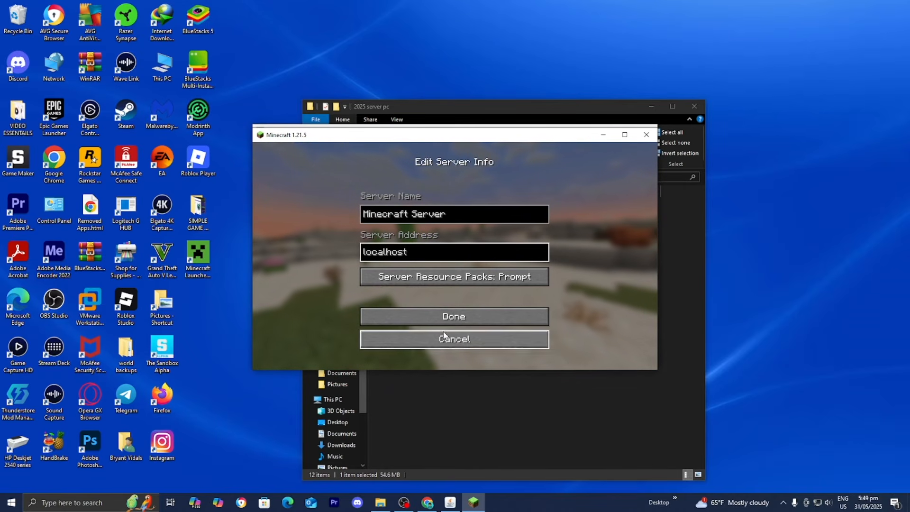
pyautogui.click(445, 316)
# Step: Select the newly added localhost entry at the end of the multiplayer server list and join it
pyautogui.scroll(-10, 431, 270)
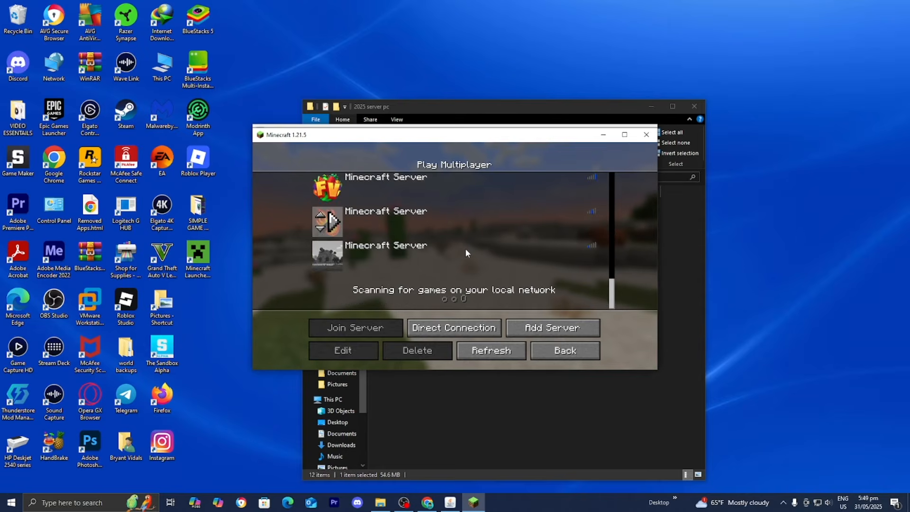
pyautogui.click(456, 268)
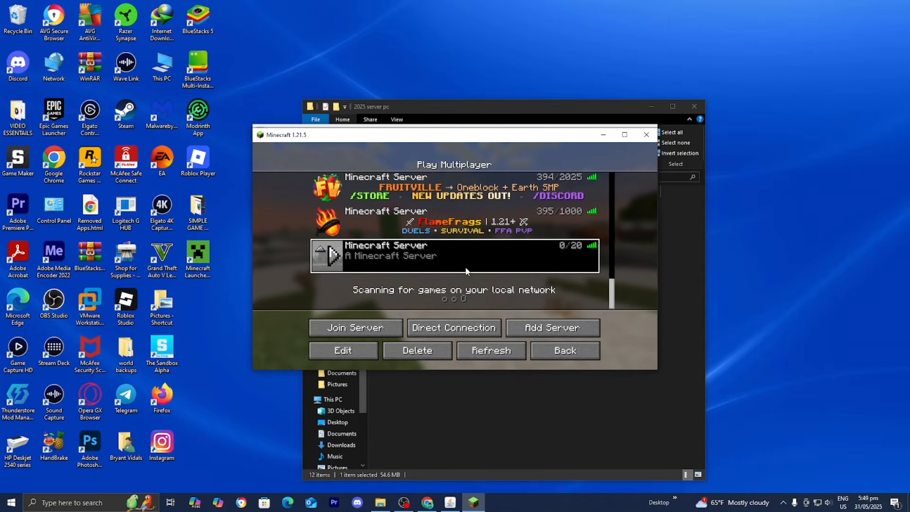
pyautogui.click(372, 326)
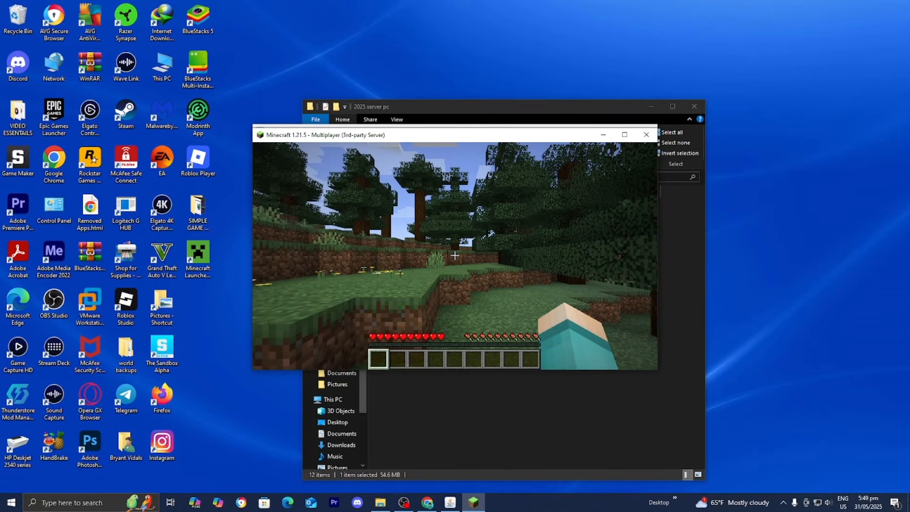
# Step: Pause the game, check the player list and log in the Minecraft server window, and switch back to Minecraft
pyautogui.press('w')
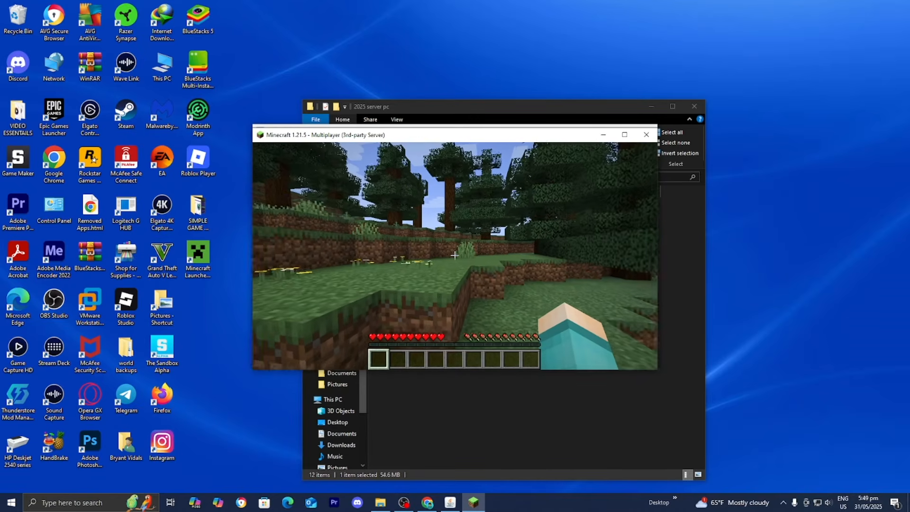
pyautogui.click(455, 255)
pyautogui.press('Escape')
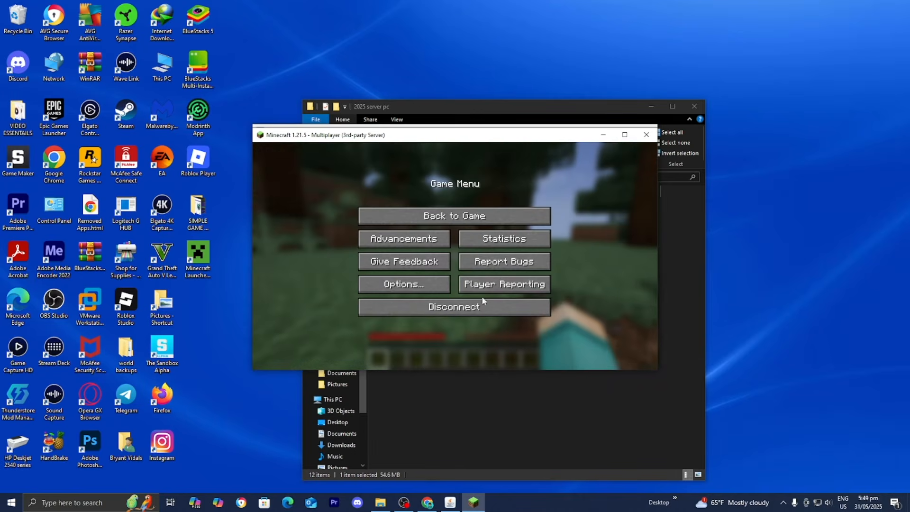
pyautogui.click(451, 503)
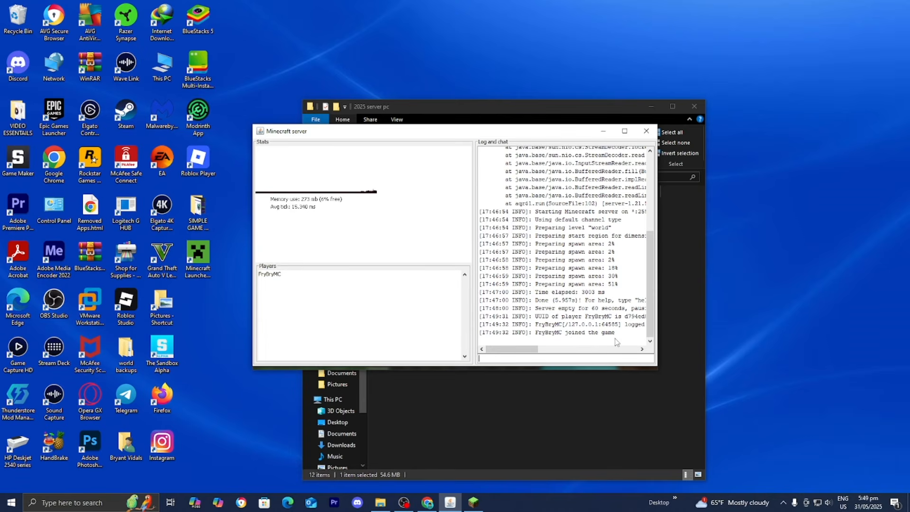
pyautogui.click(475, 501)
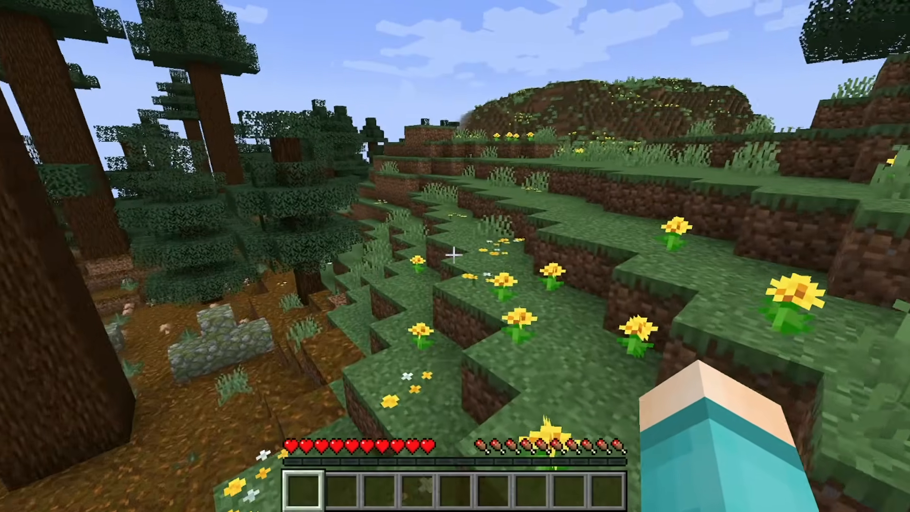
pyautogui.press('w')
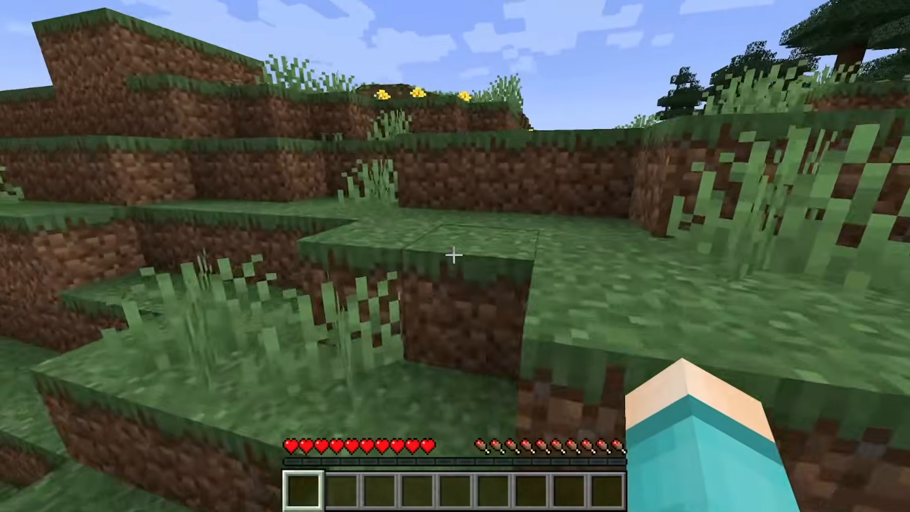
pyautogui.press('w')
pyautogui.press('space')
pyautogui.press('w')
pyautogui.press('space')
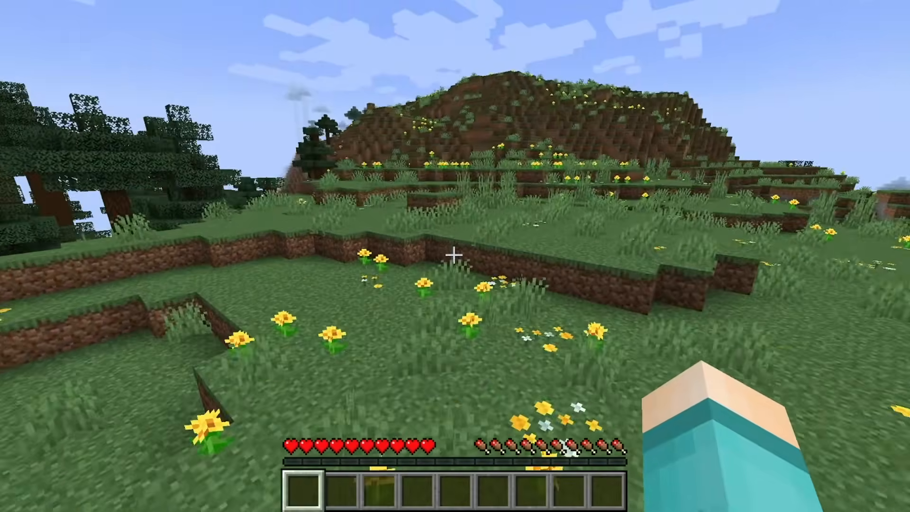
pyautogui.press('w')
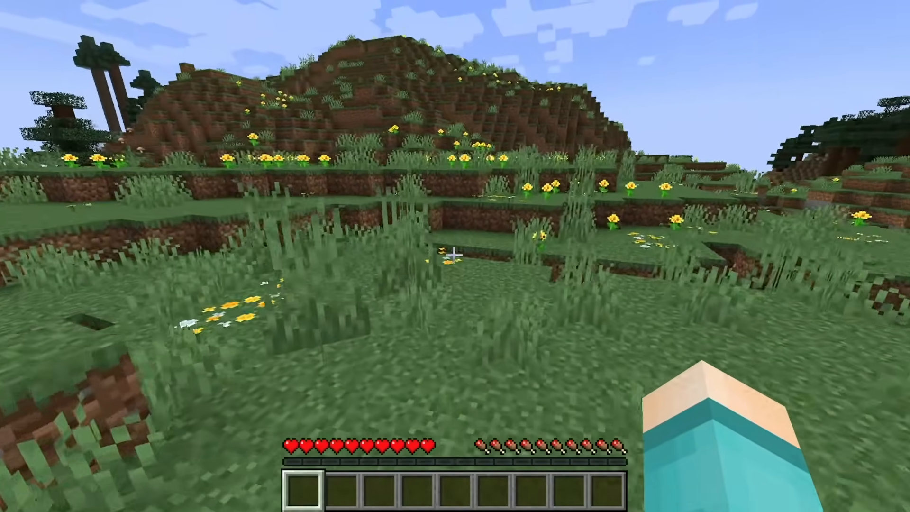
pyautogui.press('w')
pyautogui.press('space')
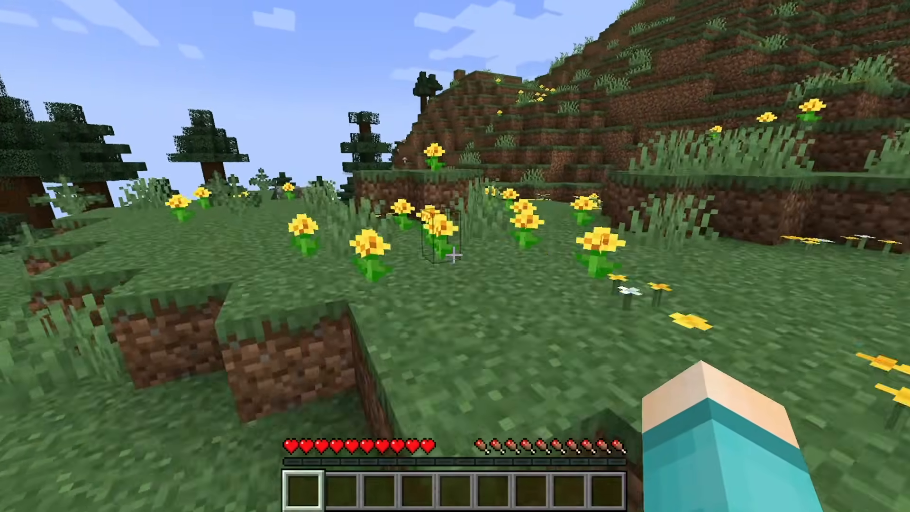
pyautogui.press('w')
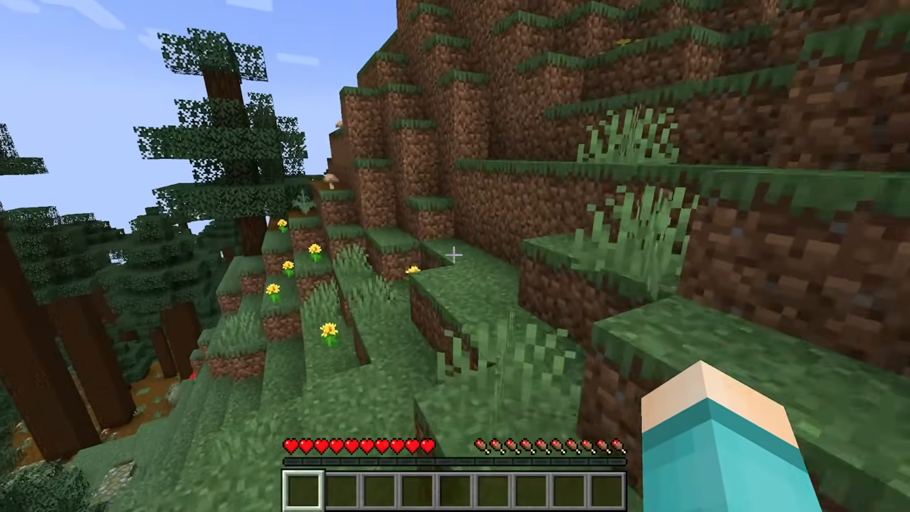
pyautogui.press('w')
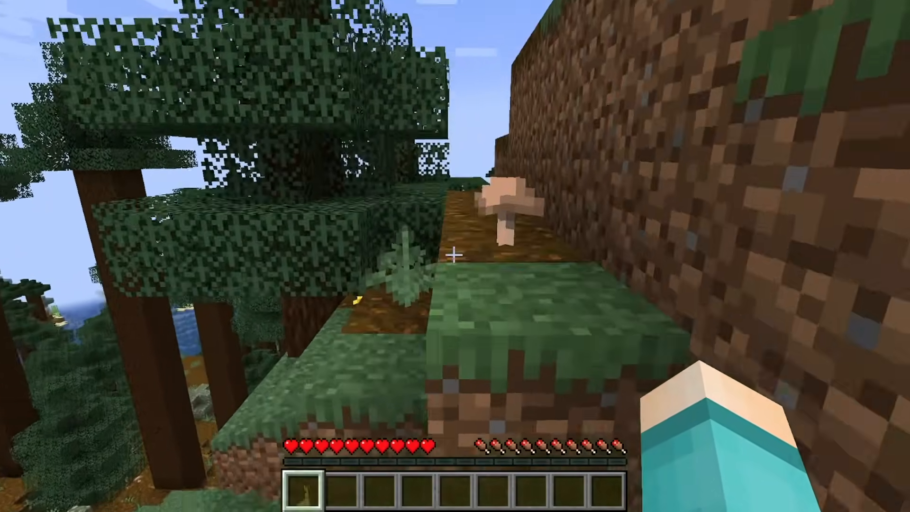
pyautogui.press('w')
pyautogui.click(454, 255)
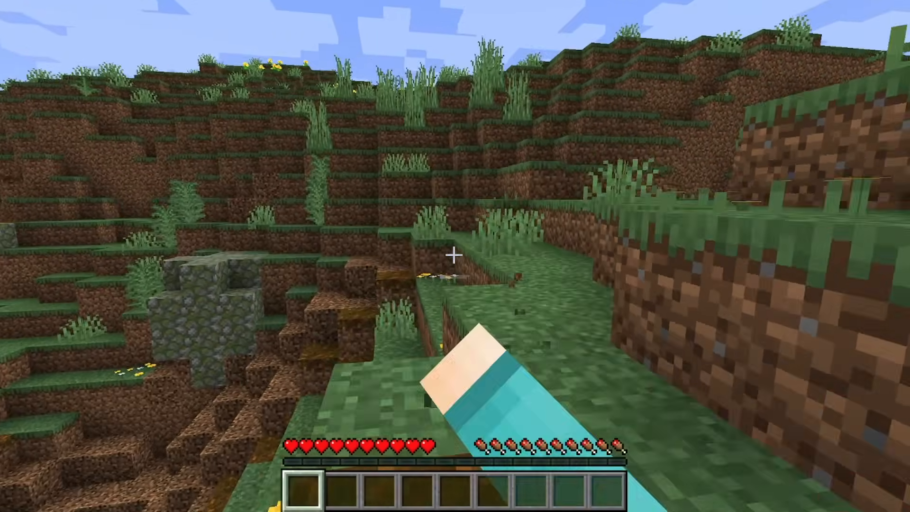
pyautogui.press('w')
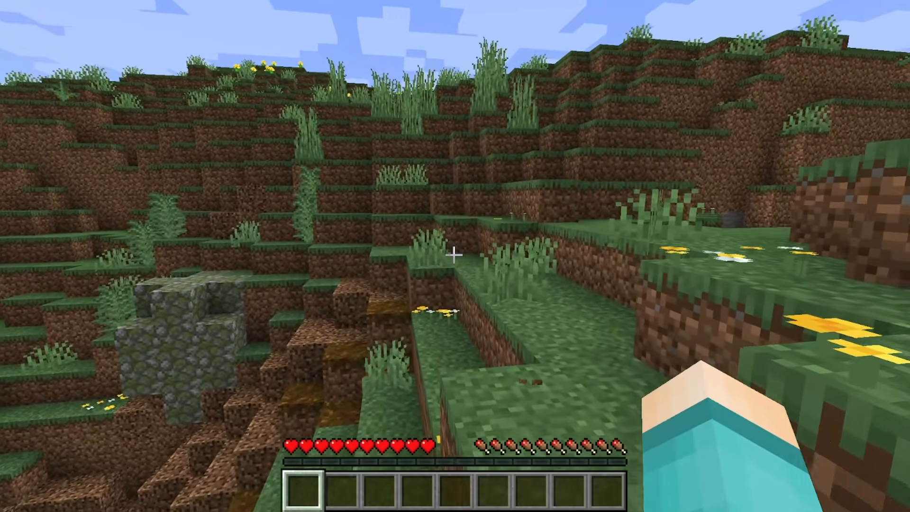
pyautogui.press('w')
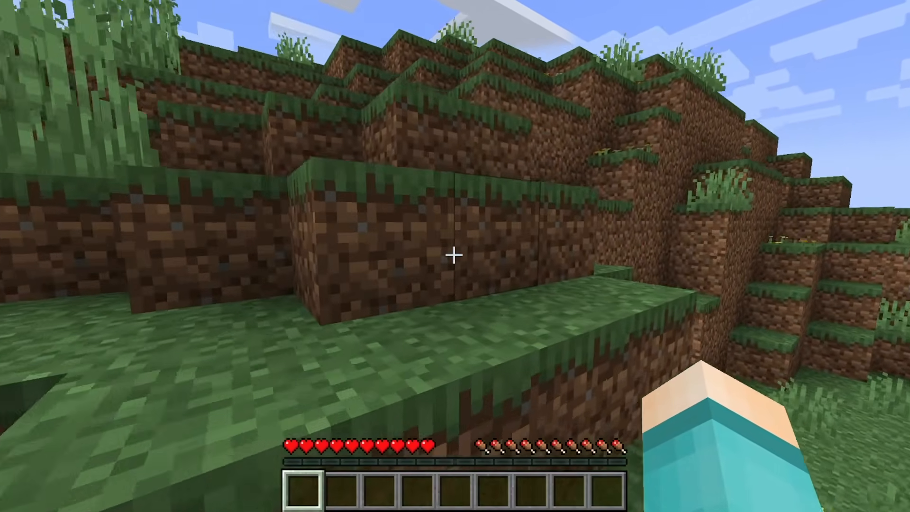
pyautogui.press('w')
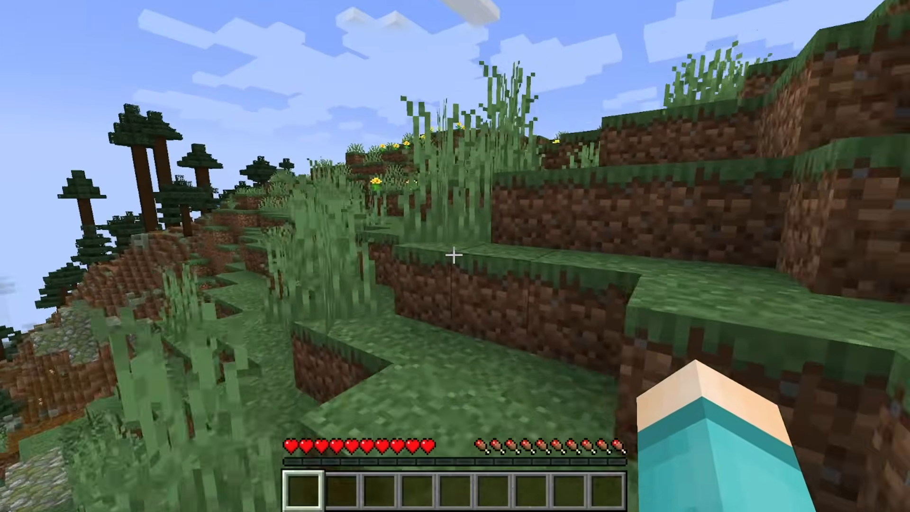
pyautogui.click(454, 255)
pyautogui.press('2')
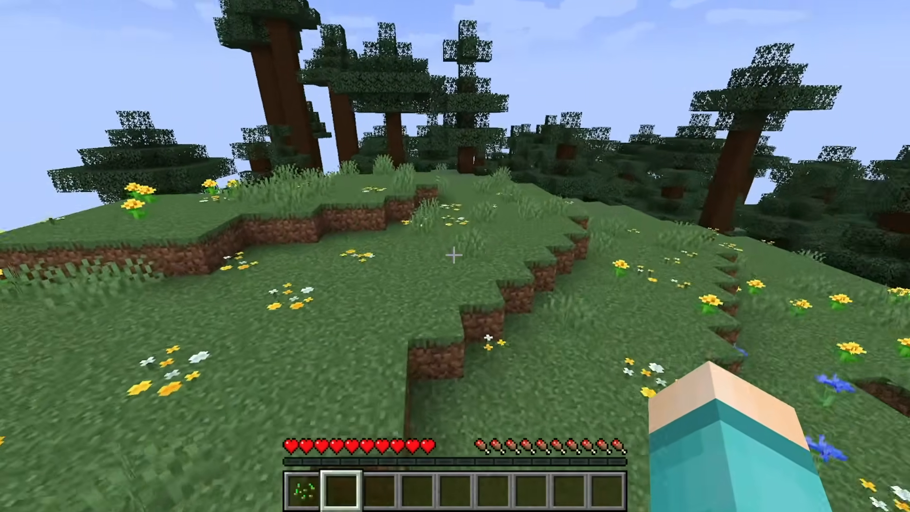
pyautogui.press('w')
pyautogui.press('space')
pyautogui.click(454, 255)
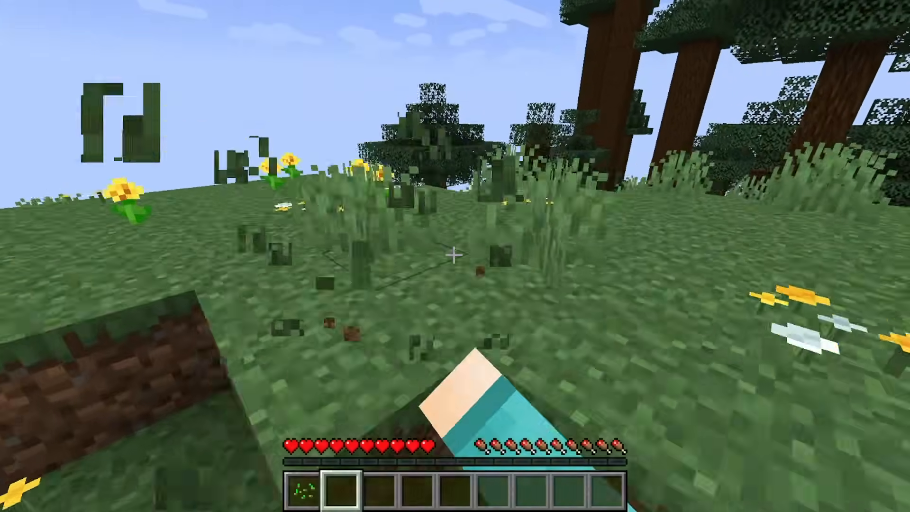